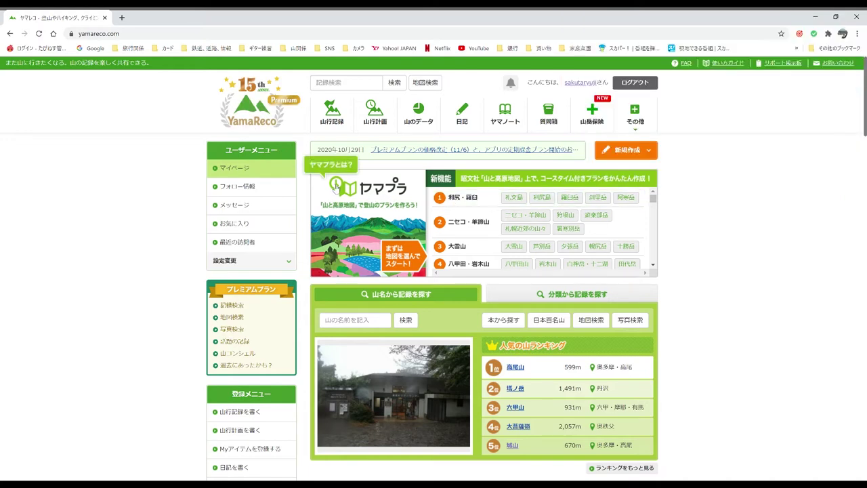
Step: Open the user's My Page and start writing a new hiking record (山行記録)
left_click(235, 168)
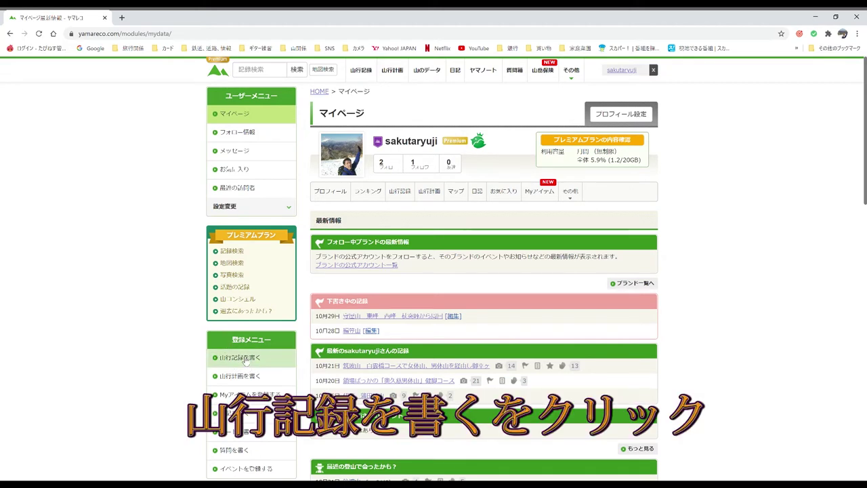
left_click(245, 359)
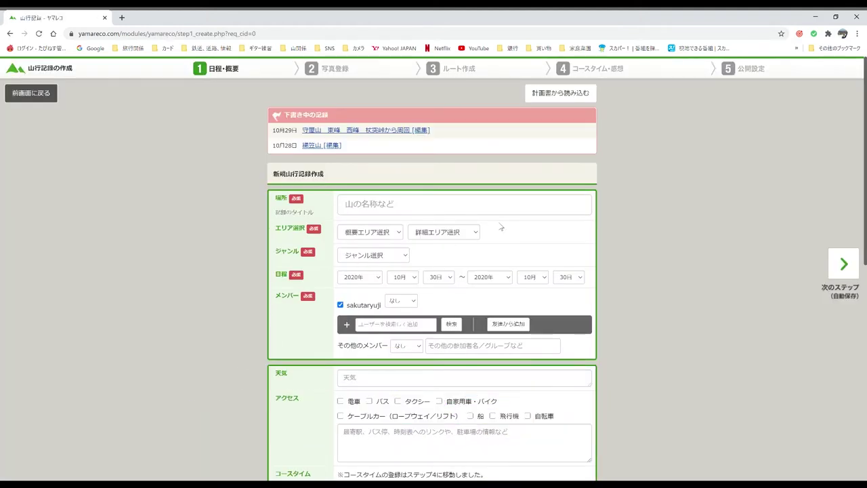
Step: Enter 守屋山 東峰 西峰 as the place and title of the new hiking record
scroll(502, 227, "down", 1)
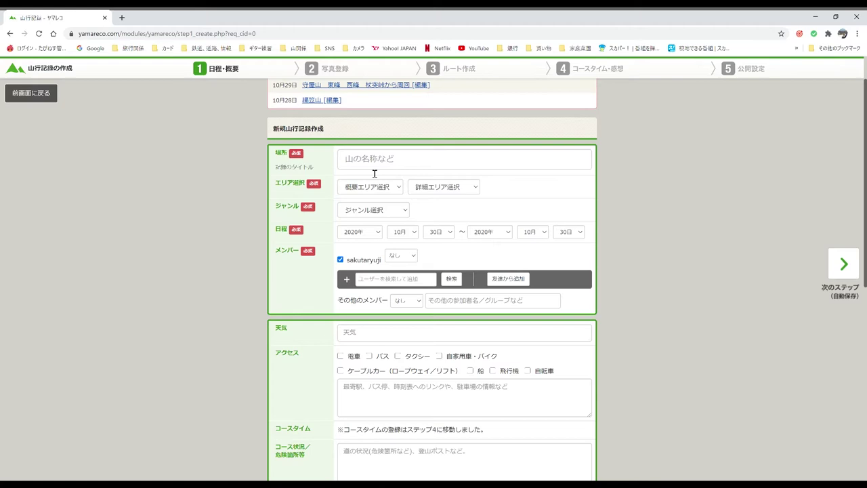
scroll(433, 210, "up", 1)
scroll(484, 217, "down", 1)
left_click(361, 164)
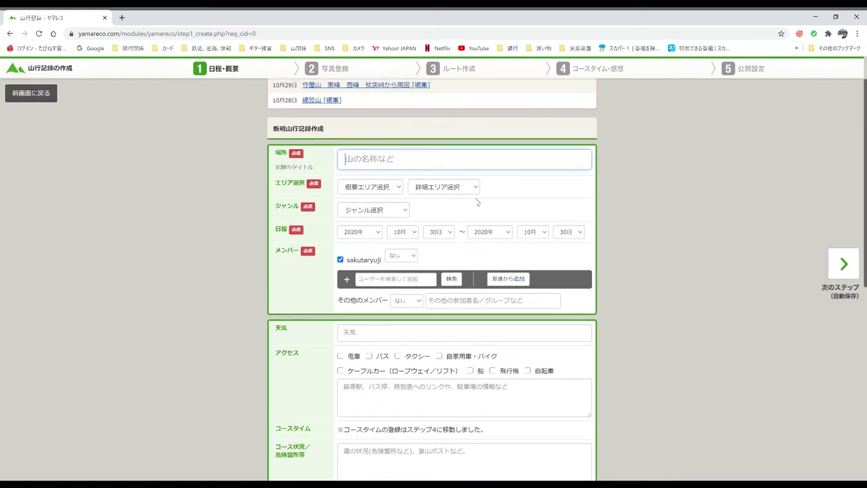
type("moriyaya")
key("space")
key("Return")
type("higashi")
key("space")
key("Return")
type("hou")
key("space")
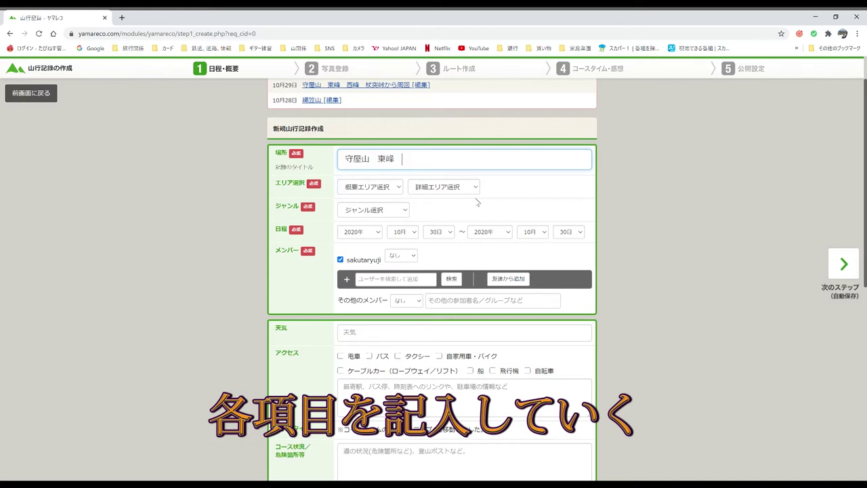
type("nishi")
key("space")
type("hou")
key("space")
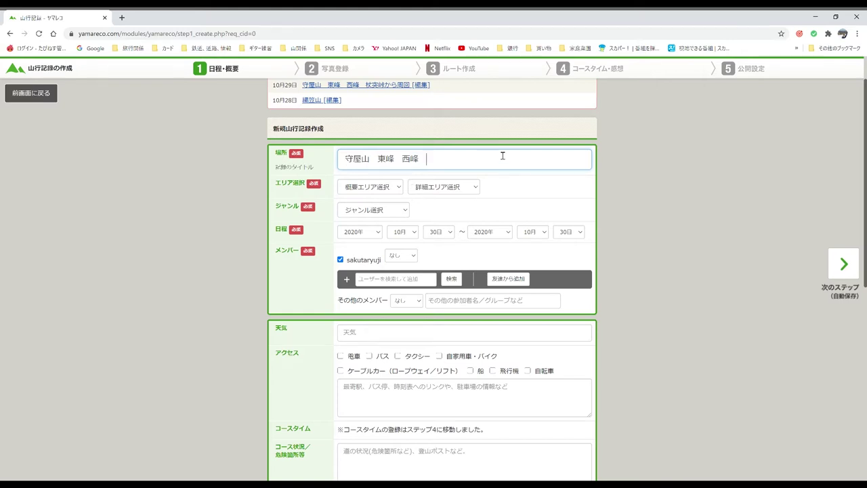
Step: Set the record's general area to 甲信越 and its detailed area to 甲信越（その他）
key("Tab")
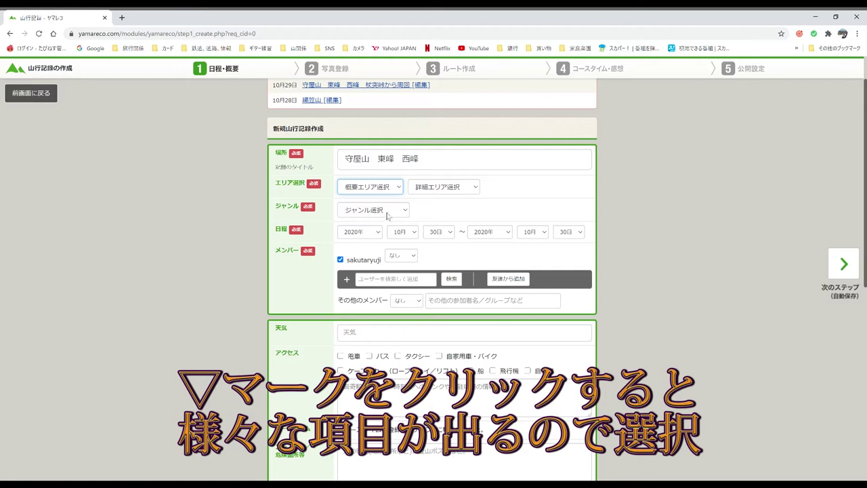
key("Down")
key("Down")
key("Down")
key("Down")
left_click(473, 190)
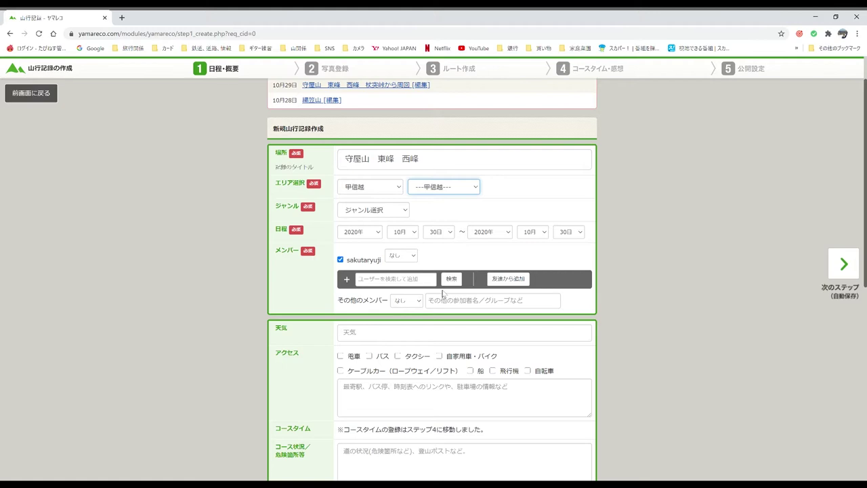
key("Down")
Step: Set the genre to 無雪期ピークハント and the number of other members to 1人
key("Tab")
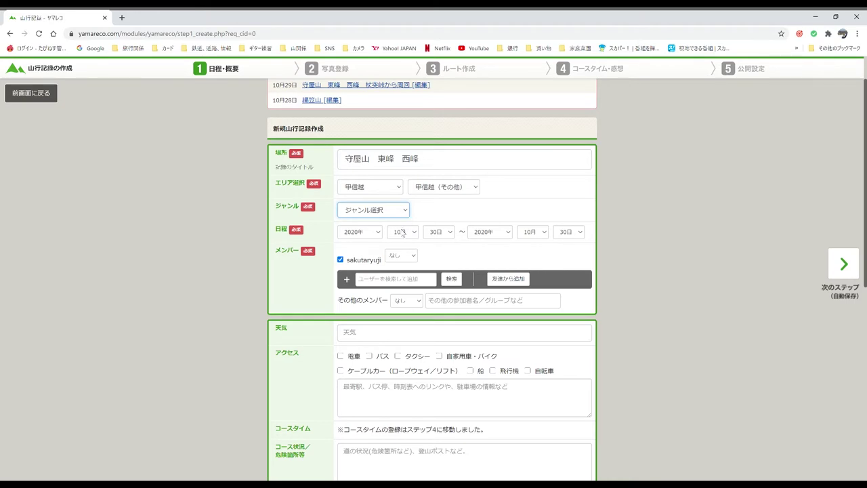
key("Down")
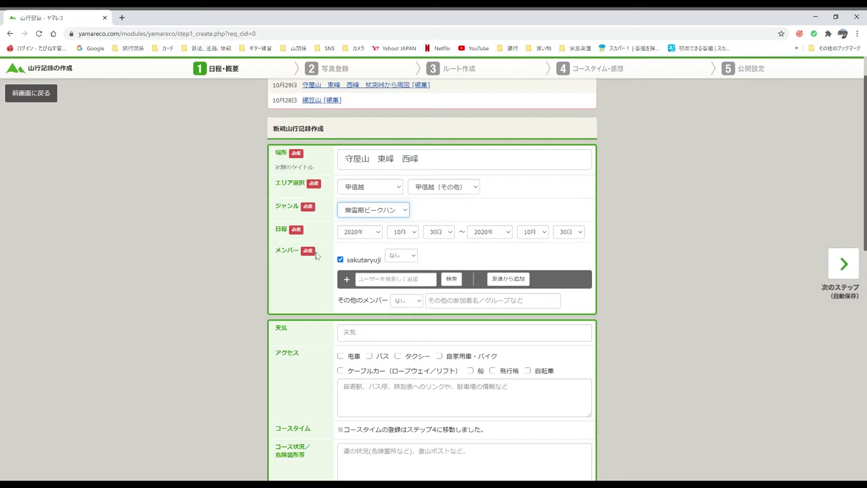
left_click(420, 303)
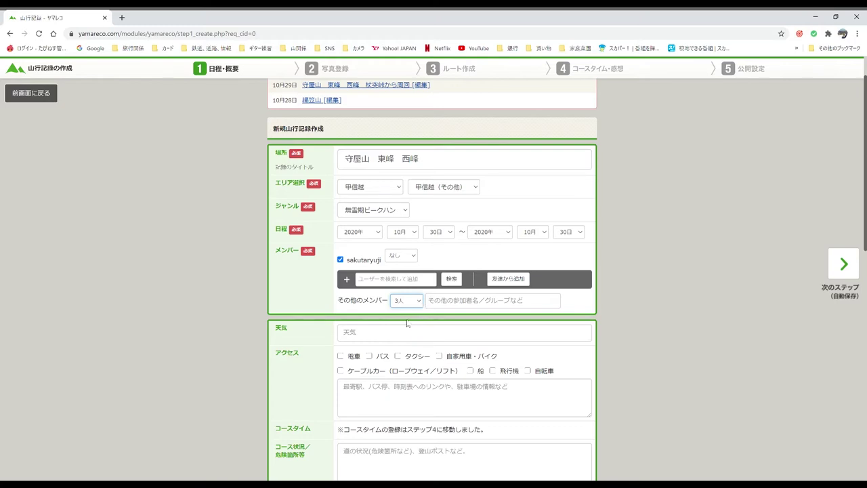
key("Up")
key("Up")
Step: Enter 晴天 as the weather and mark only 自家用車・バイク as the means of access
left_click(354, 333)
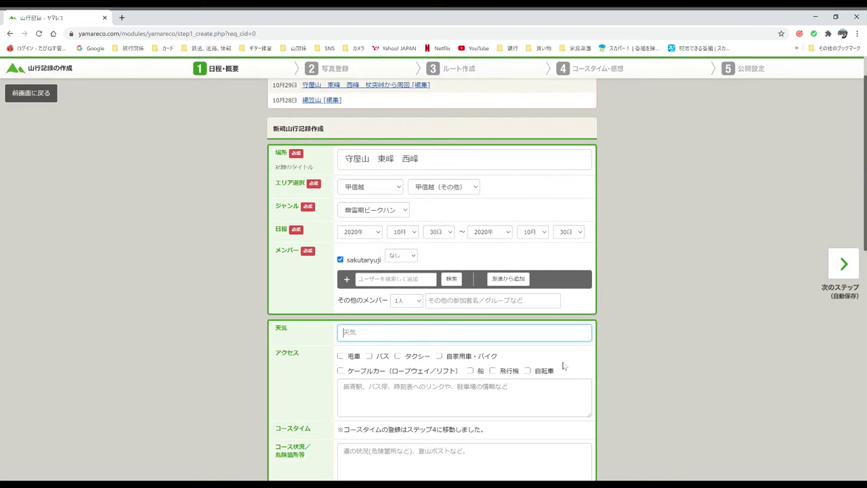
type("晴天")
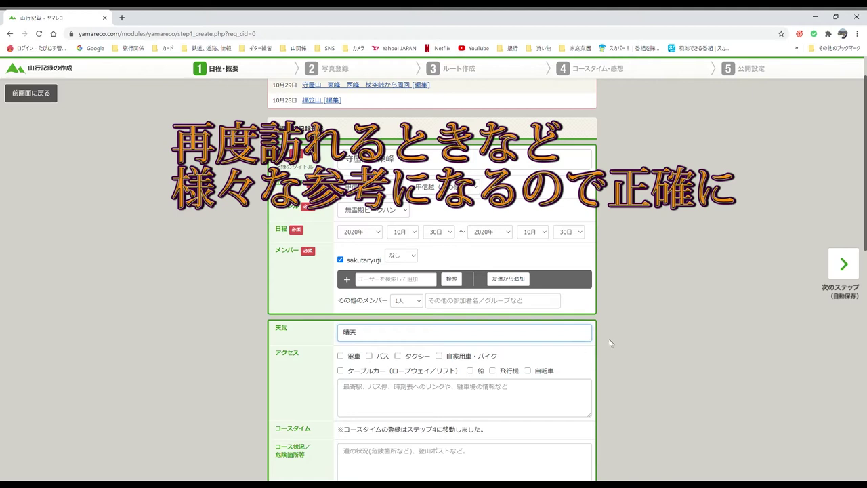
scroll(599, 337, "down", 1)
scroll(576, 341, "down", 1)
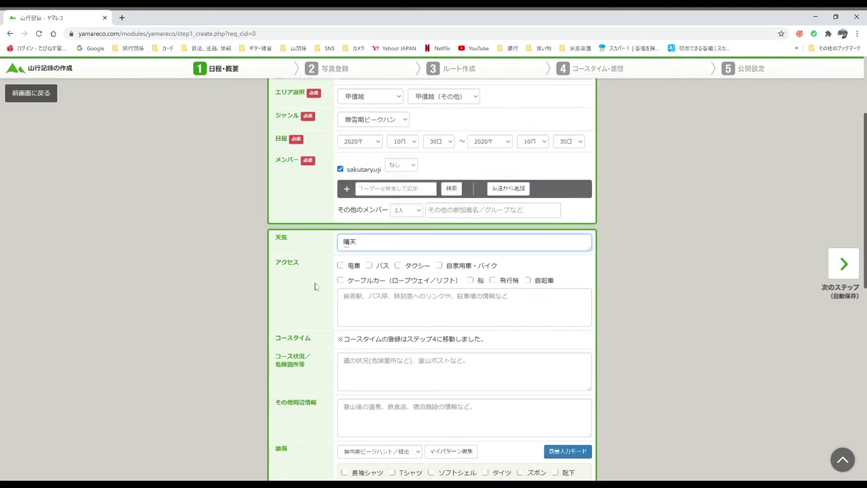
left_click(440, 266)
left_click(341, 266)
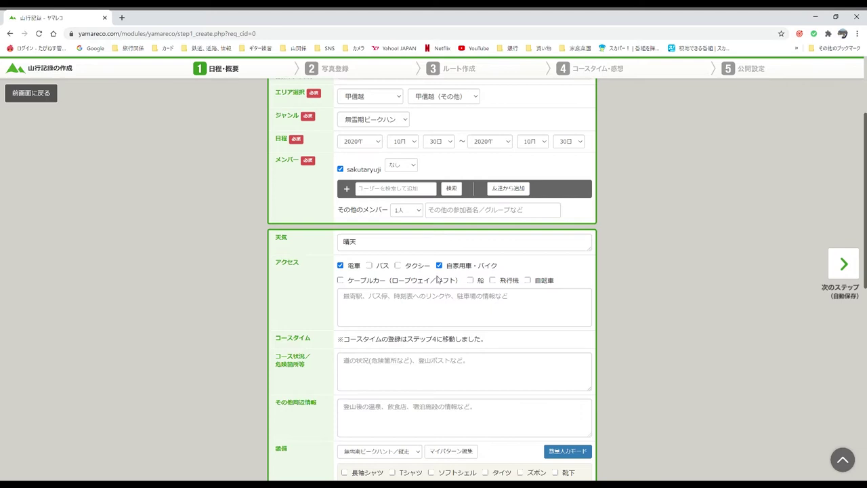
left_click(398, 266)
left_click(439, 265)
left_click(398, 265)
left_click(439, 266)
left_click(341, 265)
Step: Describe the access in the text area as 杖突峠駐車場まで自家用車にて
left_click(365, 301)
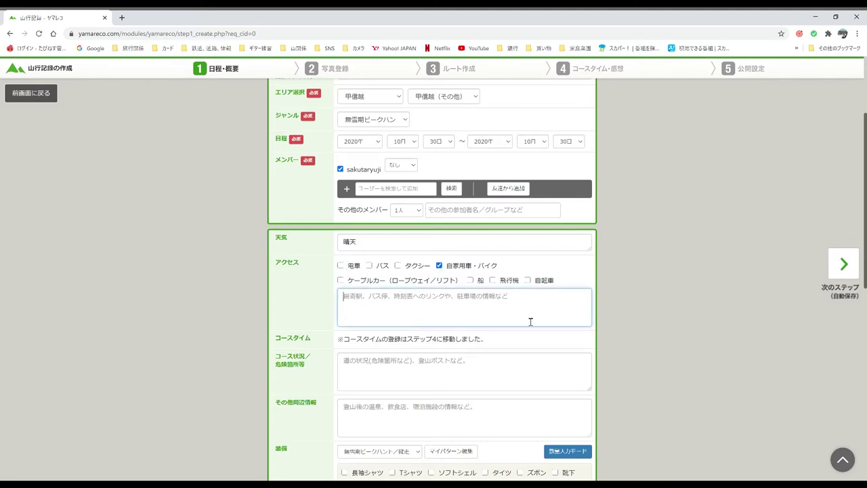
type("つえ")
type("tsuki")
key("space")
type("touge")
key("space")
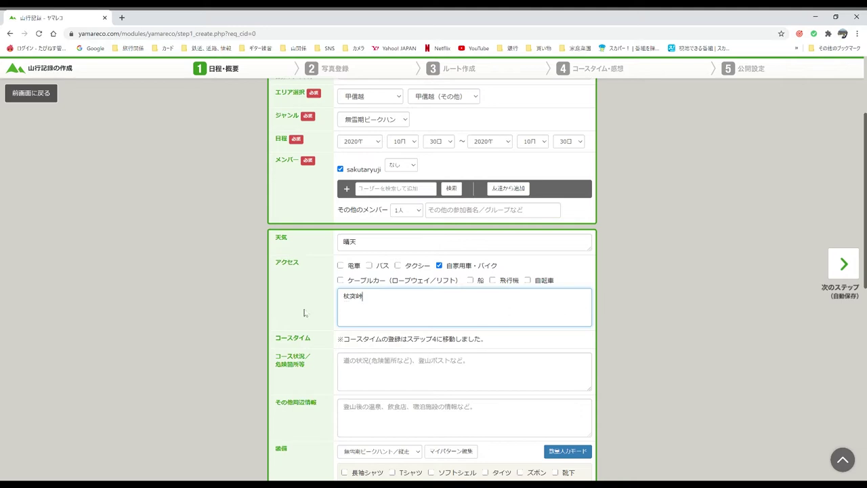
type("madejikayoushanite")
key("space")
key("Return")
left_click(366, 297)
type("chuushajy")
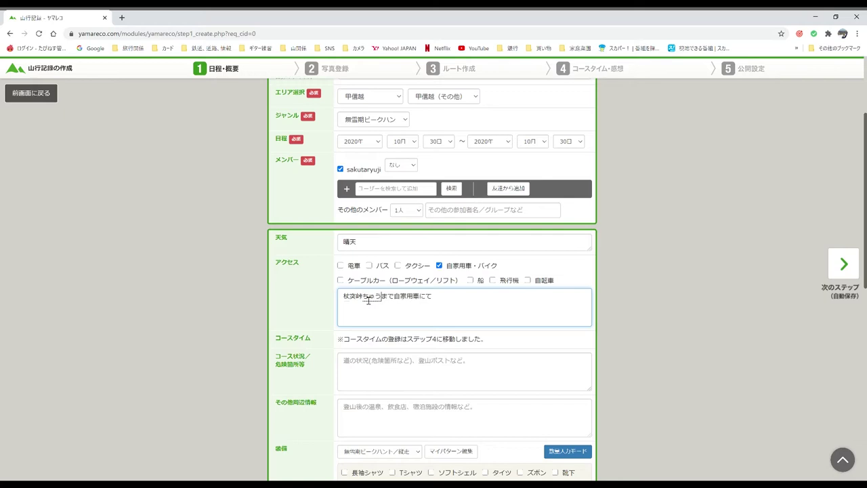
type("ou")
key("space")
key("Return")
Step: Enter 特になし for the course conditions and dangerous spots
scroll(467, 342, "down", 1)
scroll(468, 337, "down", 1)
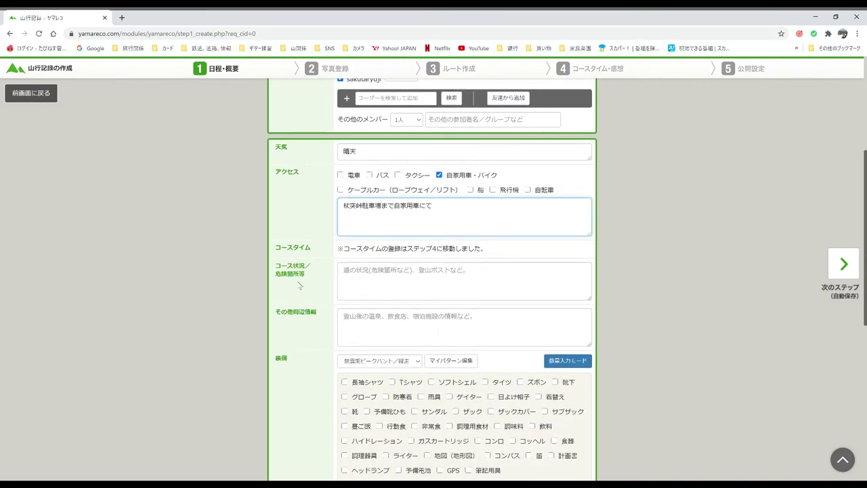
left_click(351, 277)
type("とくに")
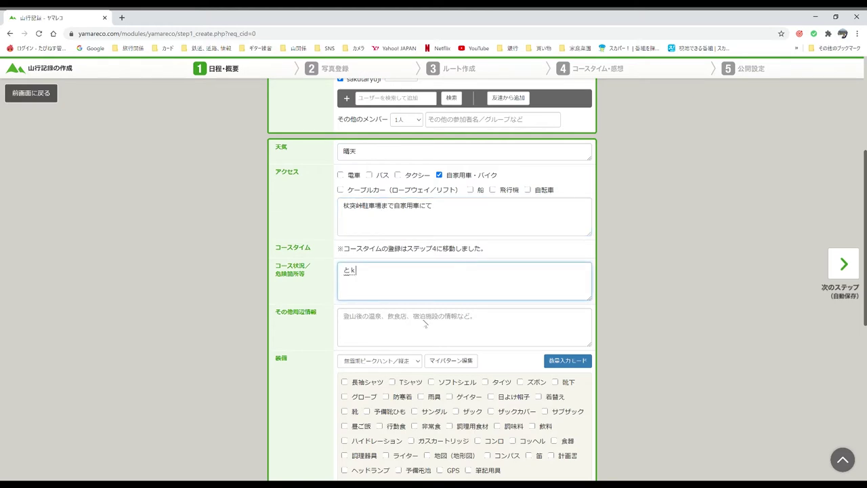
type("なし")
key("space")
key("Return")
Step: Try adding 鎖場があります and 崩壊している箇所あり to the course conditions, and erase these additions again
type("くさりばがあります")
key("space")
key("Return")
type("ほうかい")
key("space")
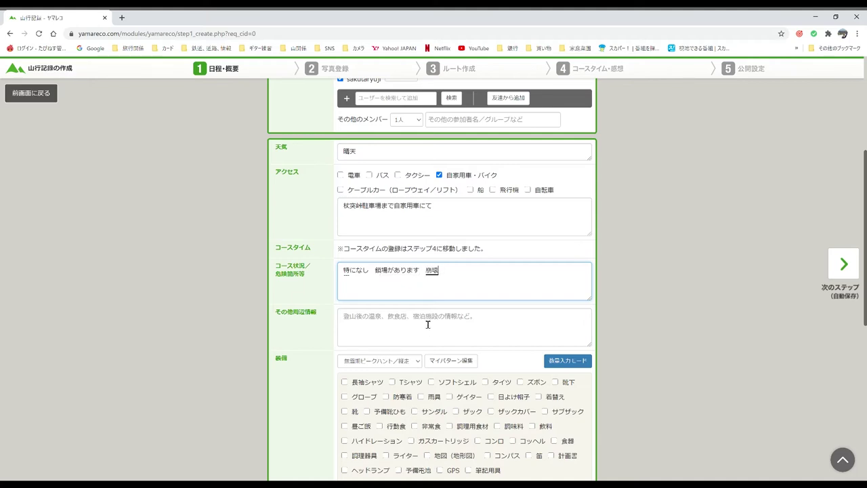
type("しているかしょあri")
key("space")
key("Return")
key("BackSpace")
key("BackSpace")
key("BackSpace")
key("BackSpace")
key("BackSpace")
key("BackSpace")
key("BackSpace")
key("BackSpace")
key("BackSpace")
key("BackSpace")
key("BackSpace")
key("BackSpace")
key("BackSpace")
key("BackSpace")
key("BackSpace")
key("BackSpace")
key("BackSpace")
Step: Try entering 途中通行止めのため手前で駐車すること as other surrounding information, and clear the field again
left_click(380, 334)
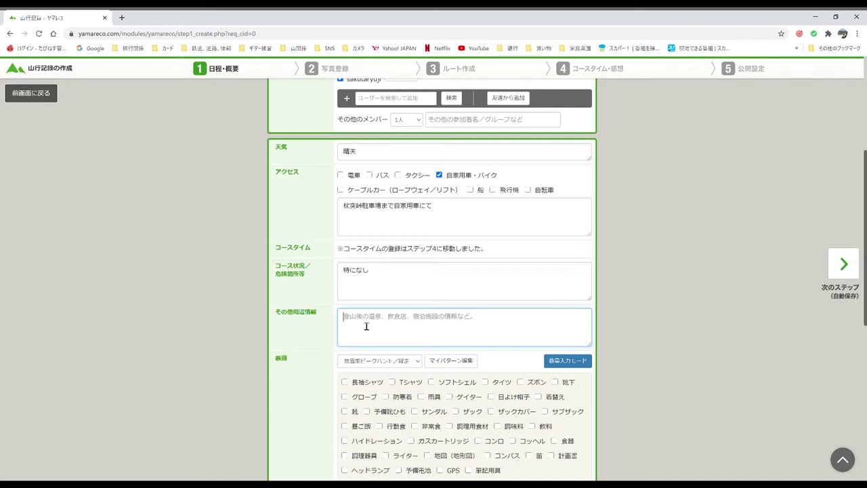
type("途中")
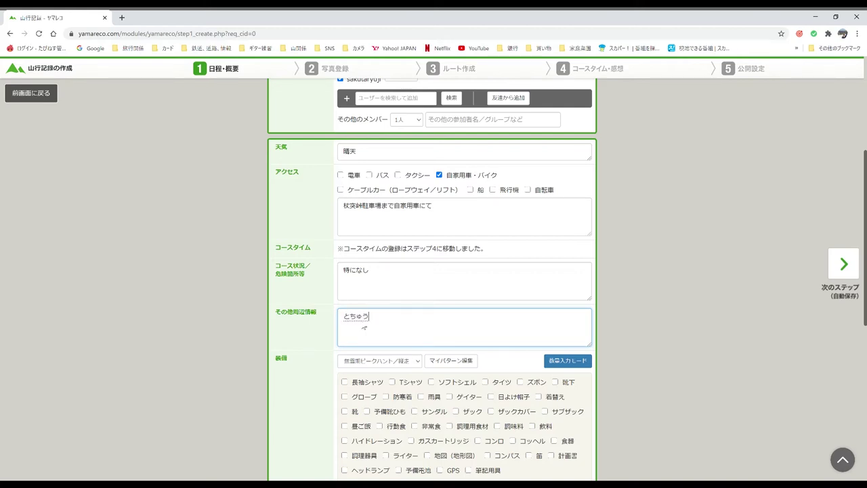
type("つうこうどめのため")
key("space")
key("Return")
key("BackSpace")
type("temaede")
key("space")
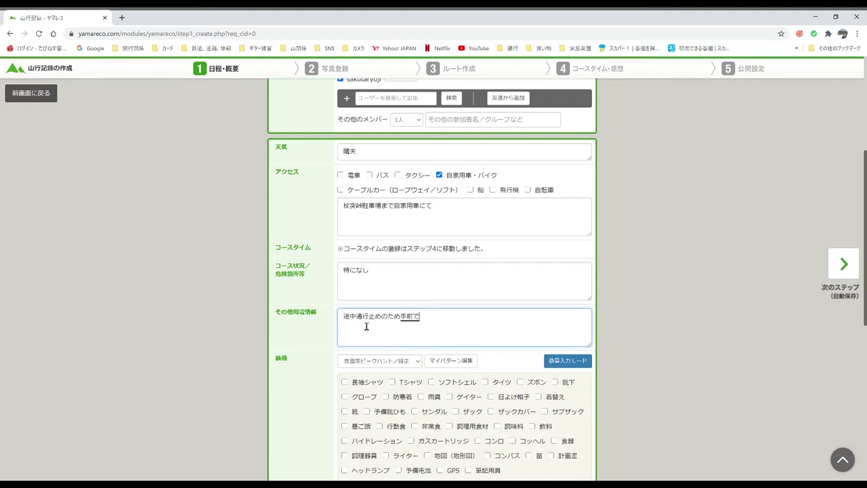
type("chuusha")
key("space")
type("surukoto")
key("Return")
key("BackSpace")
key("BackSpace")
key("BackSpace")
key("BackSpace")
key("BackSpace")
key("BackSpace")
key("BackSpace")
key("BackSpace")
key("BackSpace")
key("BackSpace")
key("BackSpace")
key("BackSpace")
key("BackSpace")
key("BackSpace")
key("BackSpace")
key("BackSpace")
key("BackSpace")
key("BackSpace")
scroll(553, 309, "down", 2)
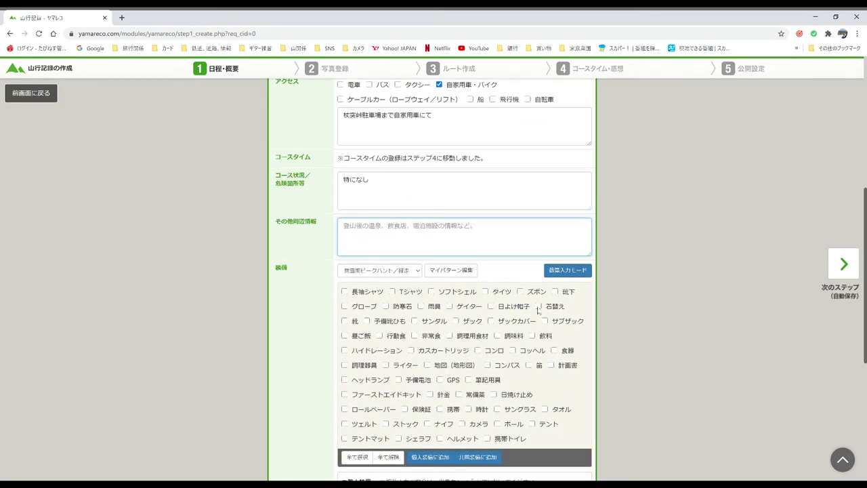
scroll(427, 286, "up", 5)
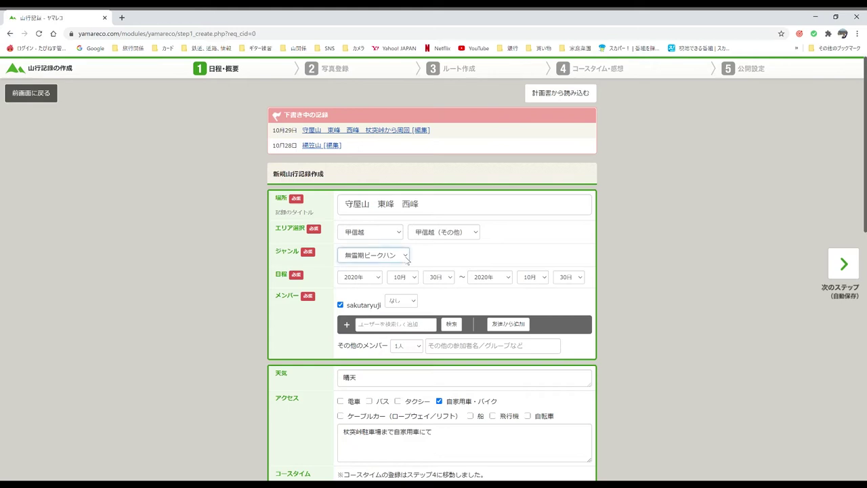
left_click(401, 278)
key("Up")
scroll(441, 305, "down", 5)
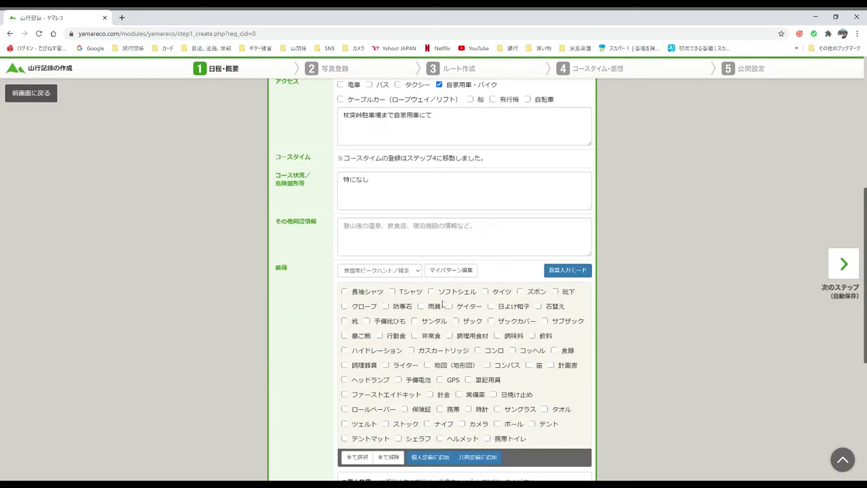
Step: Select every item in the equipment list, and exclude タイツ, サンダル and サブザック
scroll(410, 326, "down", 1)
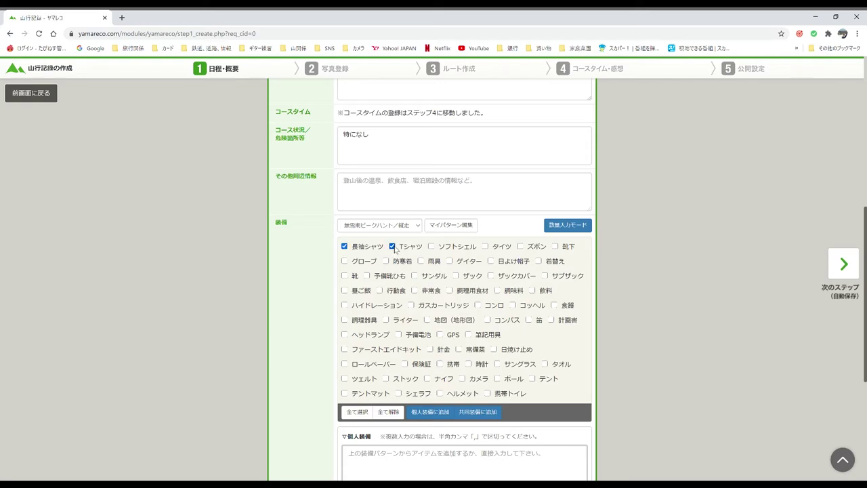
left_click(359, 413)
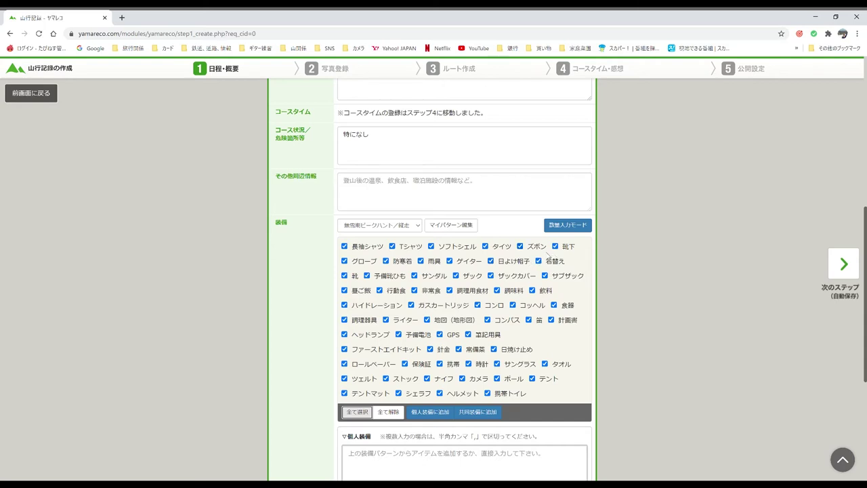
left_click(485, 247)
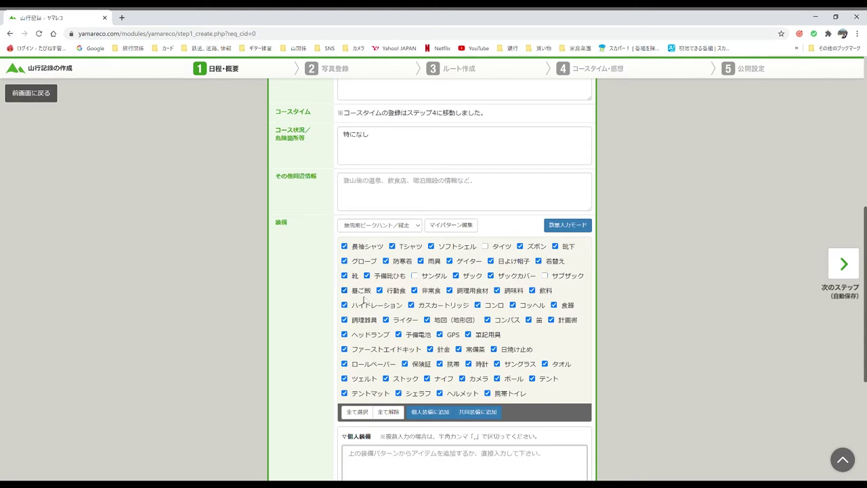
Step: Exclude 調理用食材, 調味料, 飲料, 食器, コッヘル, コンロ, ガスカートリッジ and ハイドレーション from the selected equipment
left_click(450, 291)
left_click(497, 291)
left_click(532, 290)
left_click(554, 304)
left_click(513, 305)
left_click(480, 306)
left_click(411, 306)
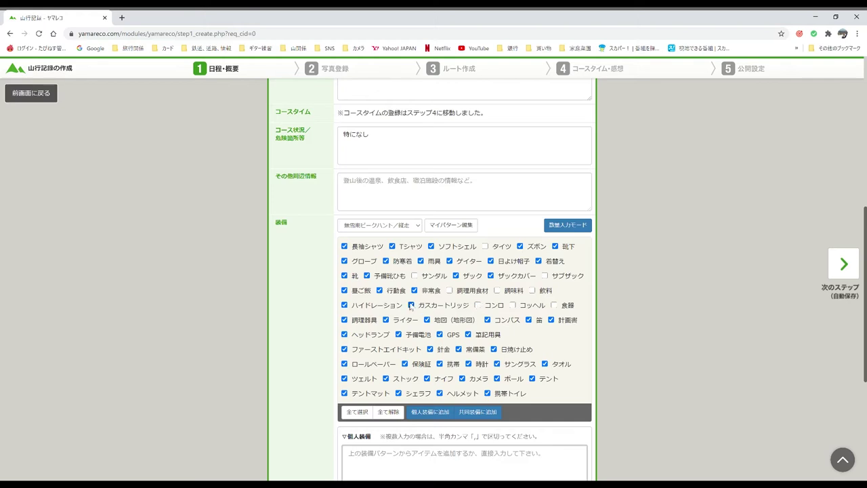
left_click(345, 305)
Step: Exclude 針金, 日焼け止め, サングラス, ツェルト, ストック, ポール, テント, テントマット, シェラフ and ヘルメット from the selected equipment
left_click(431, 349)
left_click(498, 364)
left_click(349, 379)
left_click(386, 380)
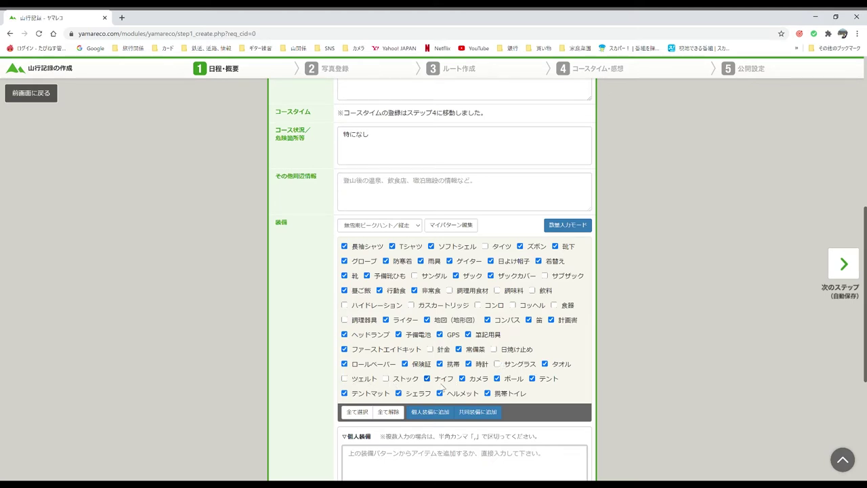
left_click(497, 379)
left_click(532, 379)
left_click(399, 393)
left_click(440, 394)
Step: Add the selected items to the personal equipment (個人装備) and deselect all items in the equipment list
scroll(448, 340, "down", 2)
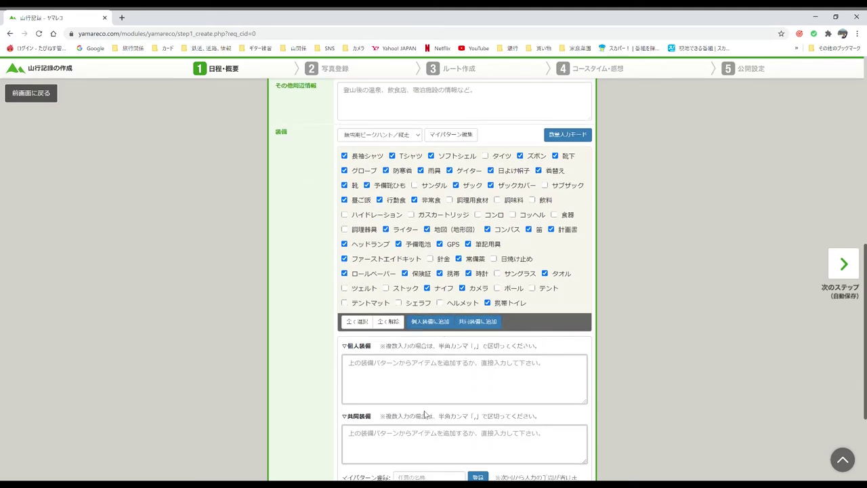
left_click(440, 320)
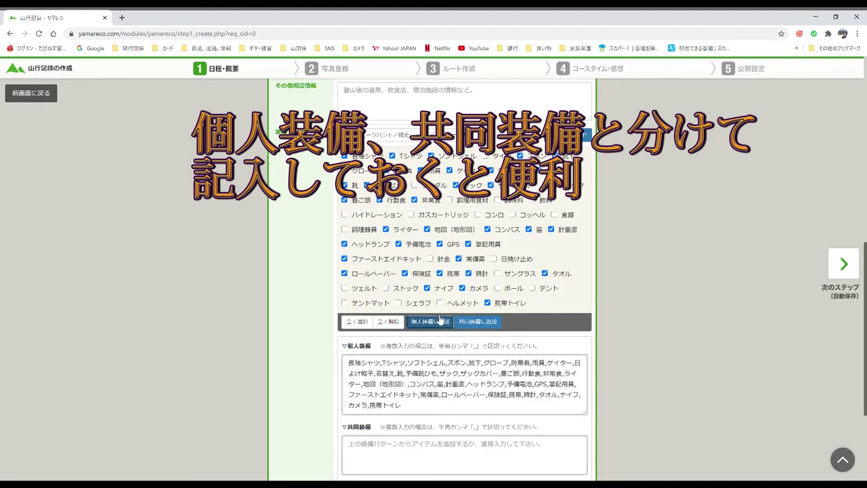
left_click(396, 322)
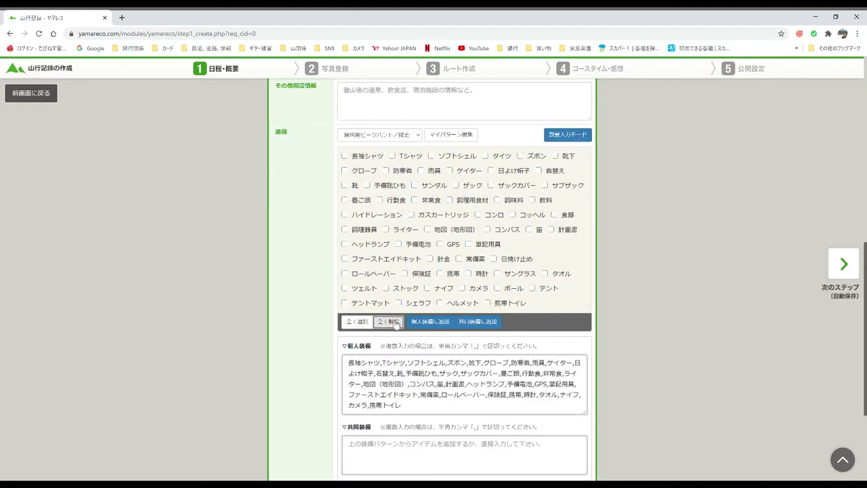
Step: Add テント and テントマット to the shared equipment (共同装備), and empty that field again
left_click(532, 288)
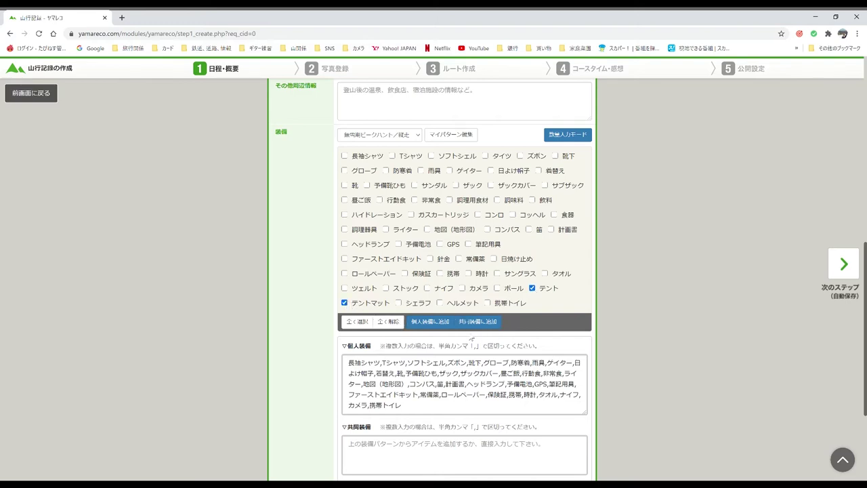
left_click(478, 322)
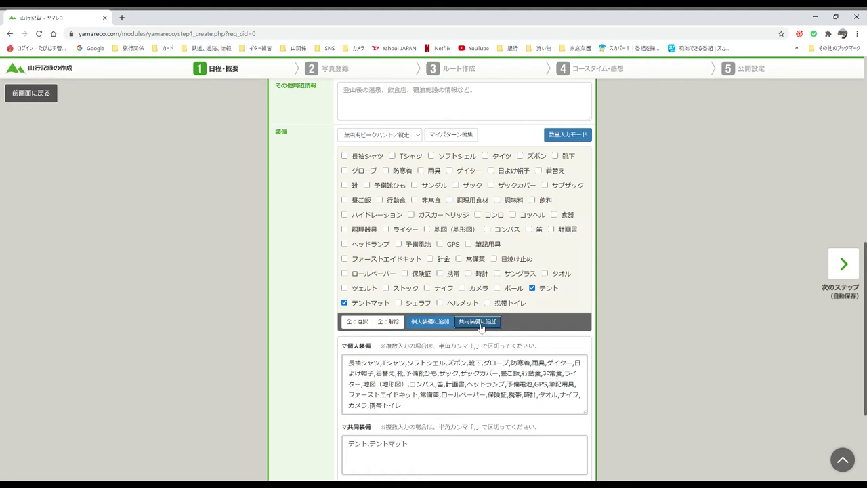
left_click(423, 445)
key("BackSpace")
key("BackSpace")
key("BackSpace")
key("BackSpace")
key("BackSpace")
key("BackSpace")
key("BackSpace")
key("BackSpace")
key("BackSpace")
key("BackSpace")
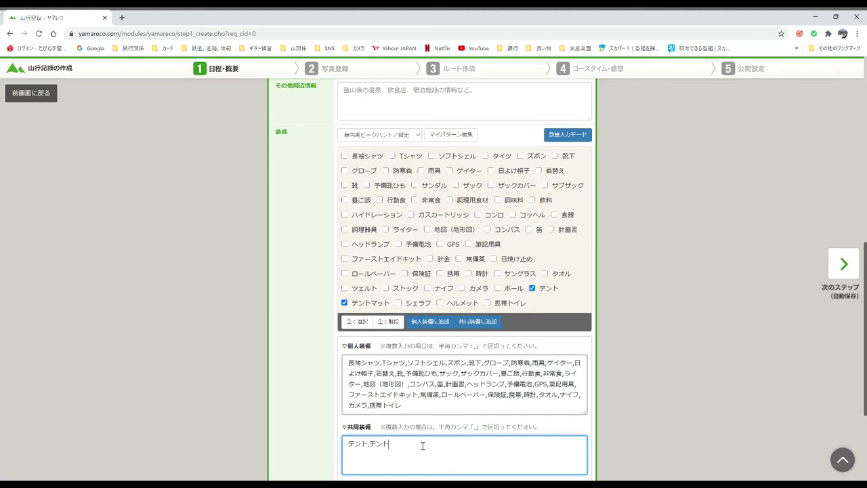
Step: Mark the record as a hike with children (子連れ登山) and remove the mark again
scroll(559, 397, "down", 2)
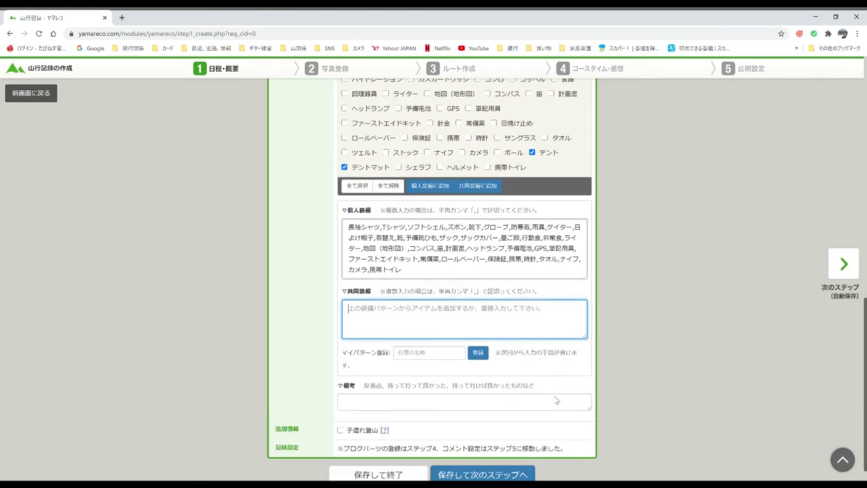
scroll(534, 411, "down", 1)
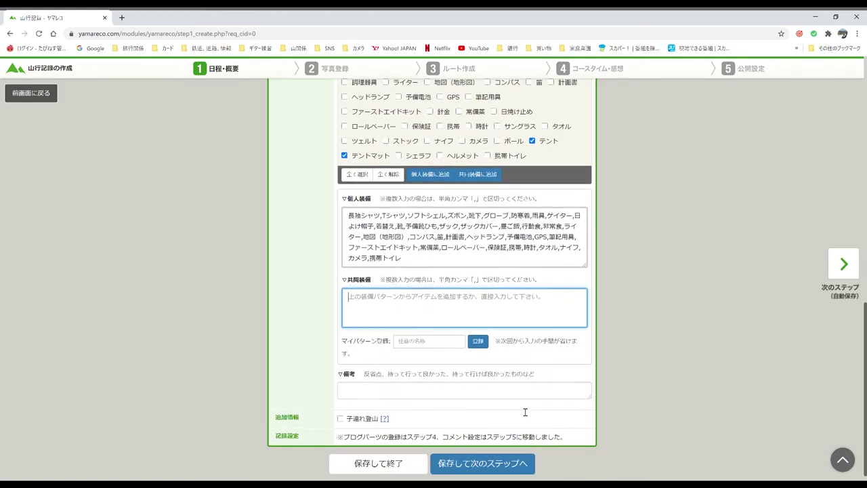
left_click(341, 408)
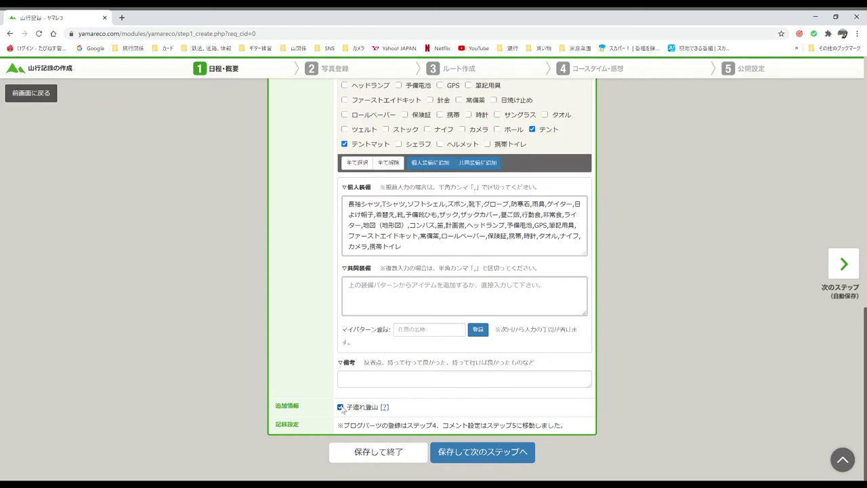
left_click(340, 408)
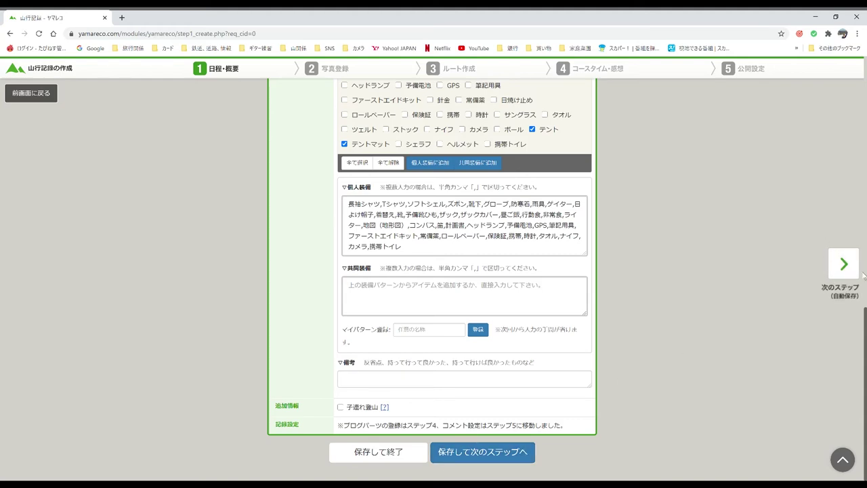
Step: Save the schedule and overview without adding the remaining ticked equipment, and continue to photo registration
left_click(482, 453)
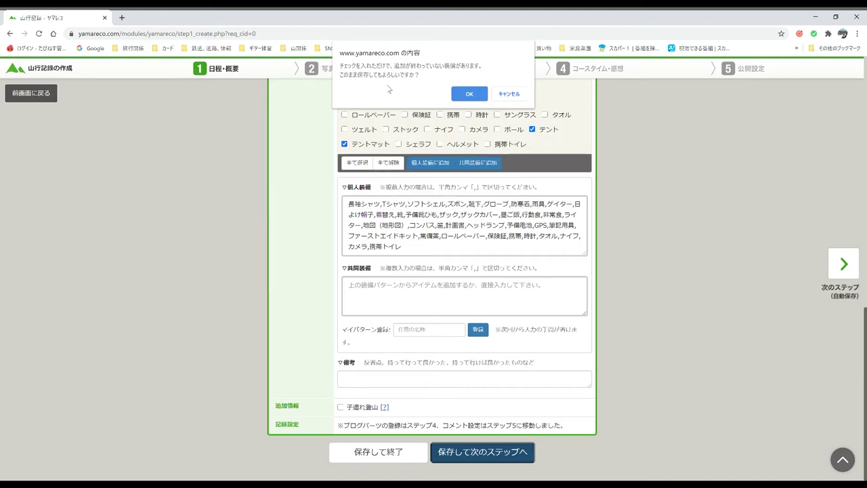
left_click(474, 94)
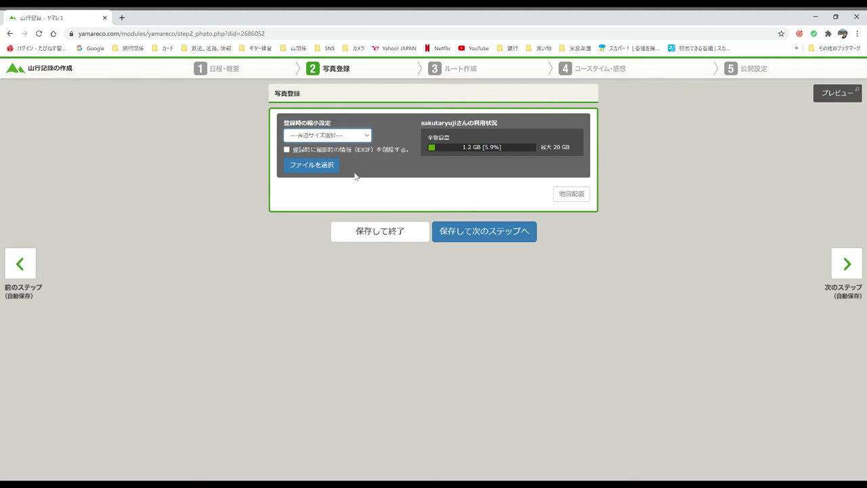
Step: Set the photo reduction size to 1024px（80万画素相当）, keep the EXIF data, and upload the hike's photos
key("Down")
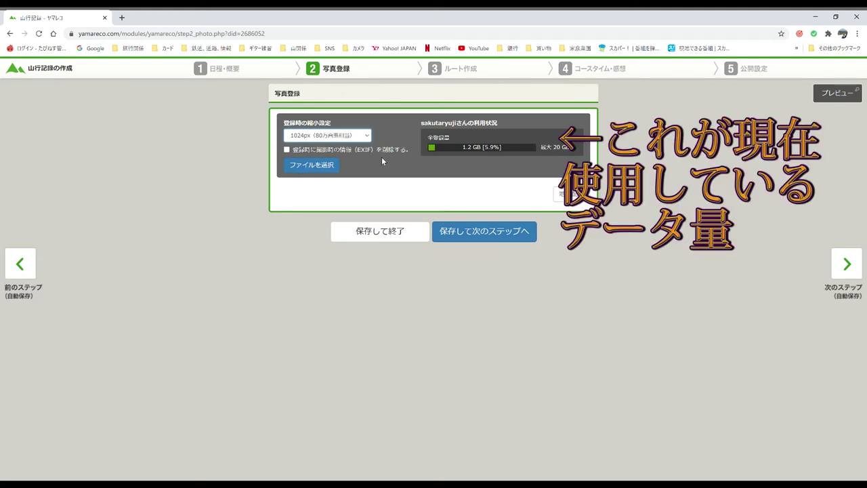
left_click(287, 150)
left_click(324, 170)
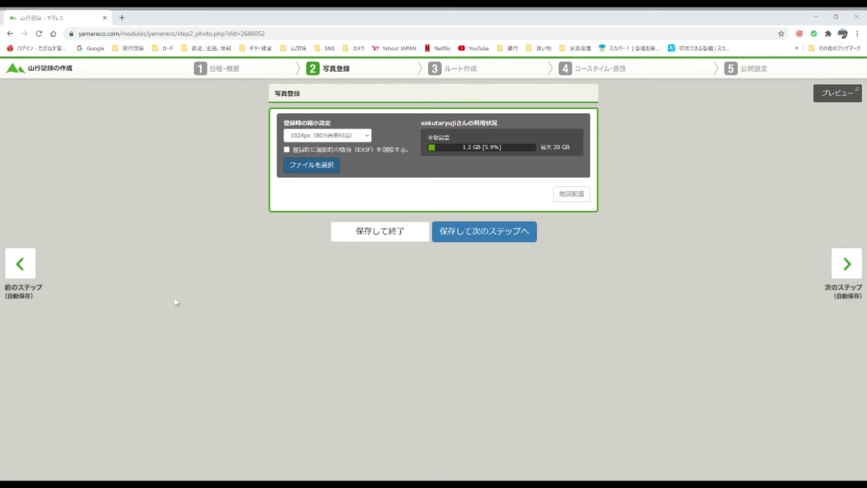
key("Return")
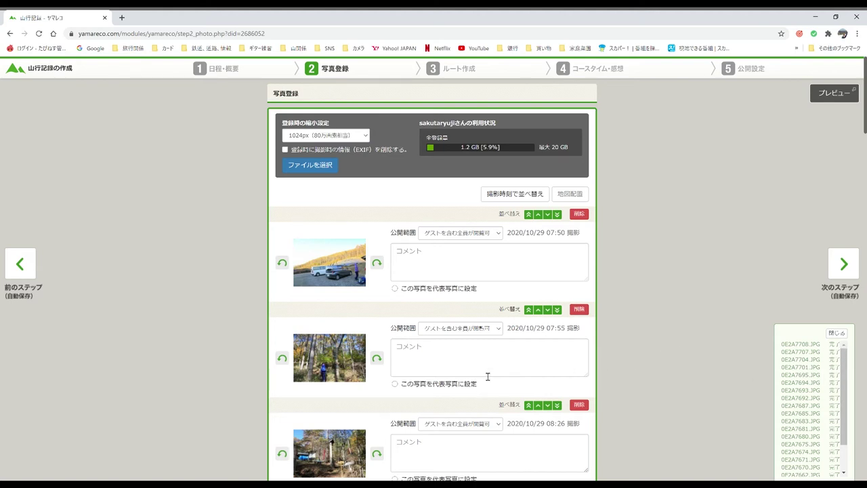
Step: Set the second photo taken at 09:32 as the representative photo and continue to route creation
scroll(488, 378, "down", 2)
scroll(485, 376, "down", 3)
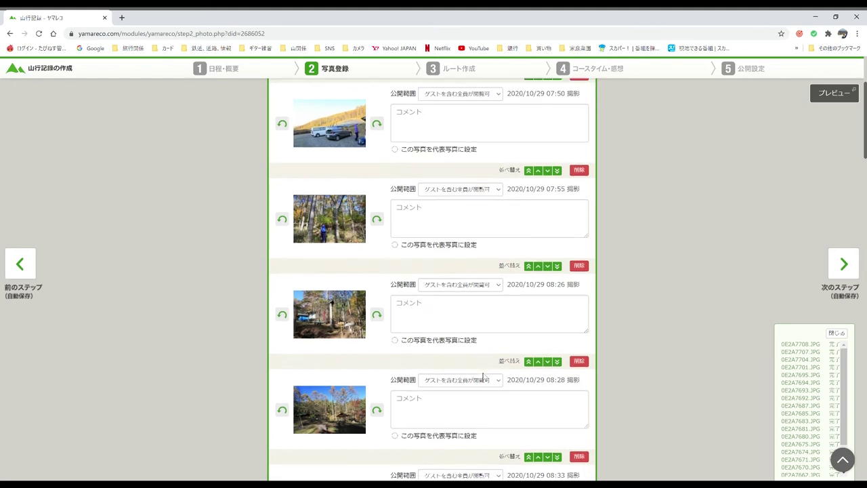
scroll(485, 376, "down", 4)
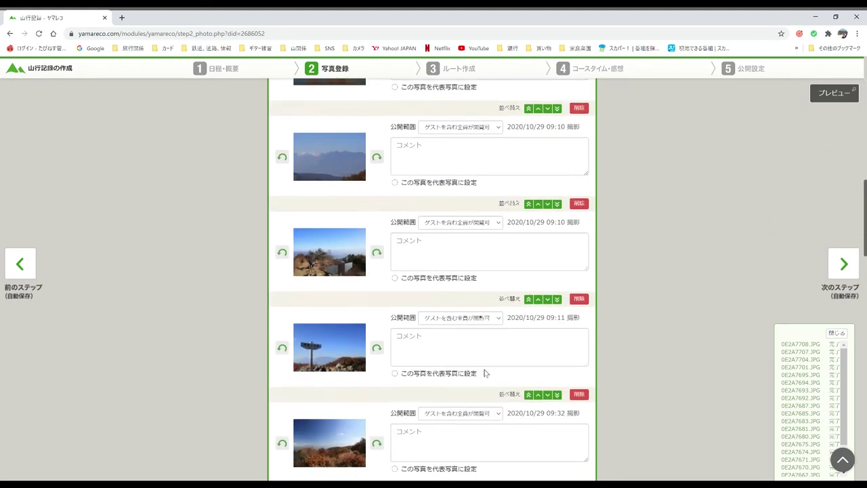
scroll(484, 373, "down", 2)
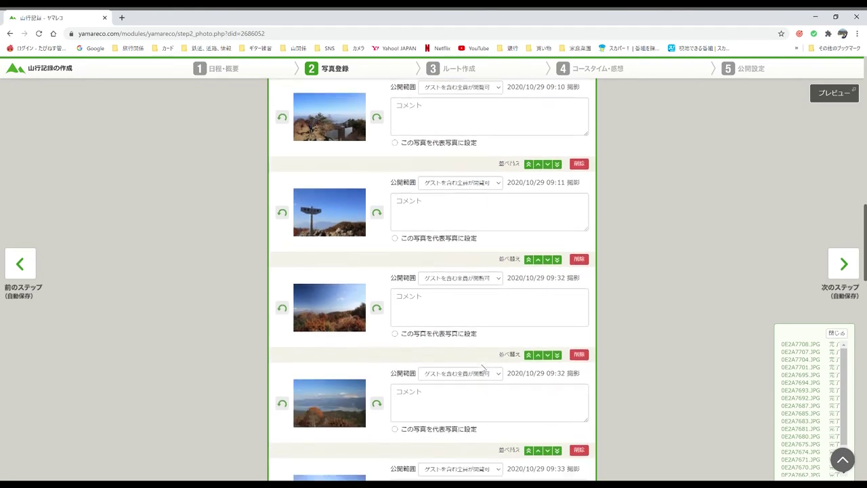
scroll(485, 370, "down", 1)
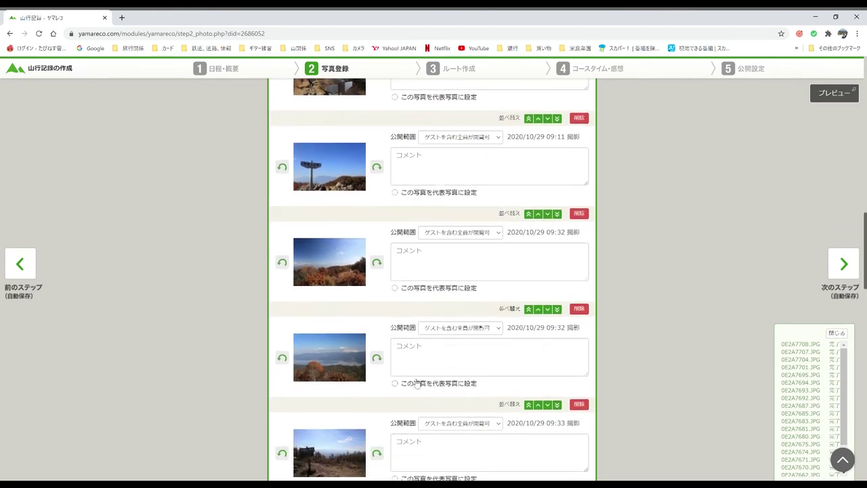
left_click(396, 384)
left_click(847, 265)
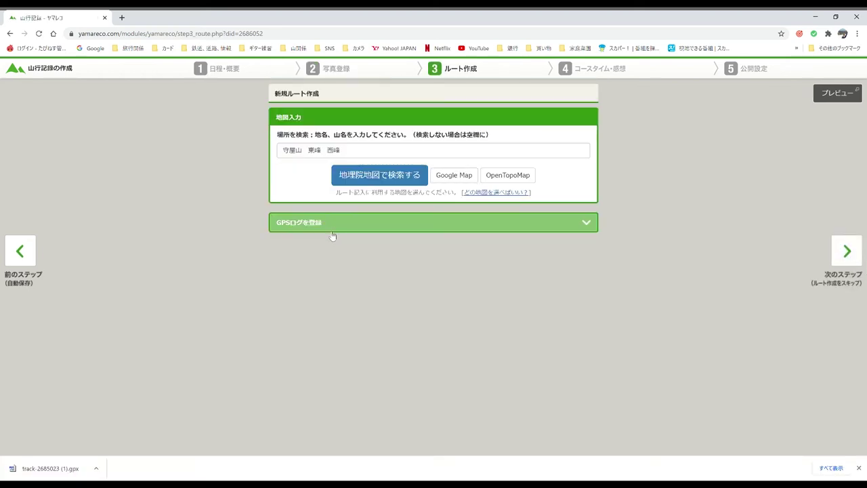
Step: Register track-2685023 (1).gpx as the route's GPS log in GPX format, with no data thinning
left_click(440, 226)
scroll(438, 225, "down", 2)
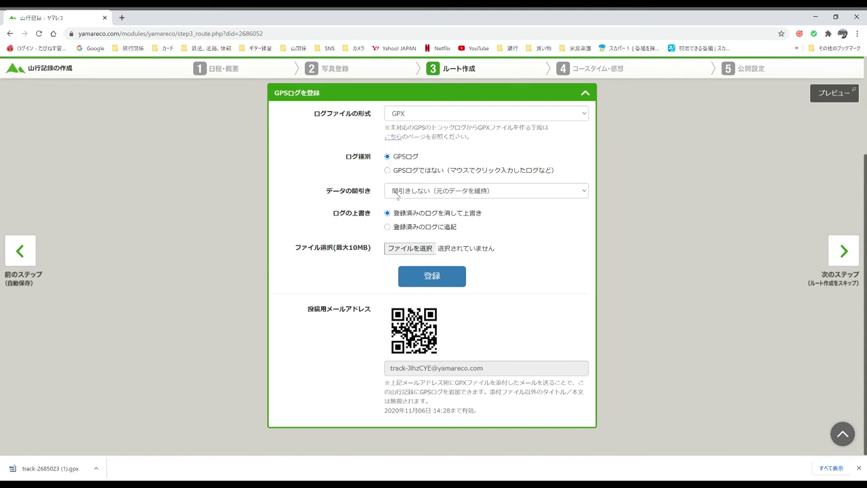
left_click(428, 249)
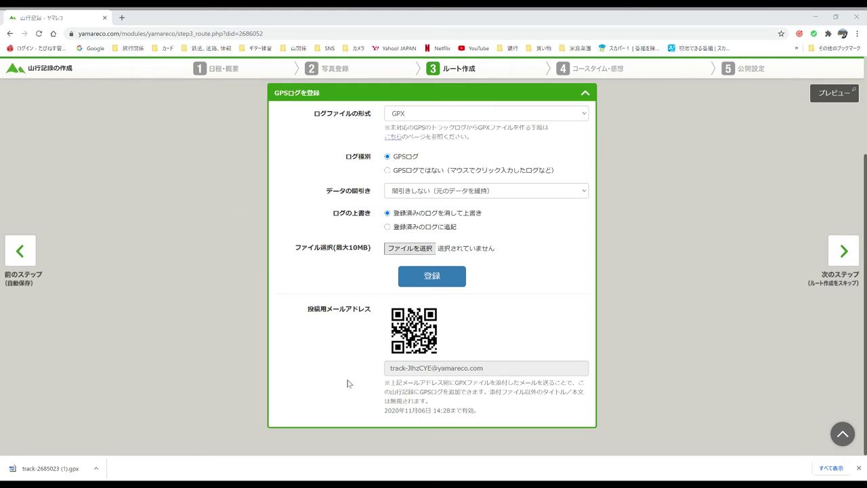
key("Return")
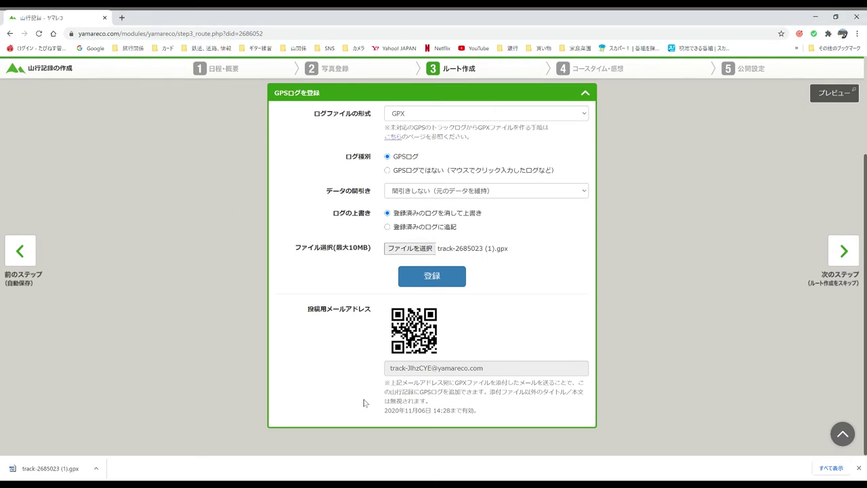
left_click(439, 284)
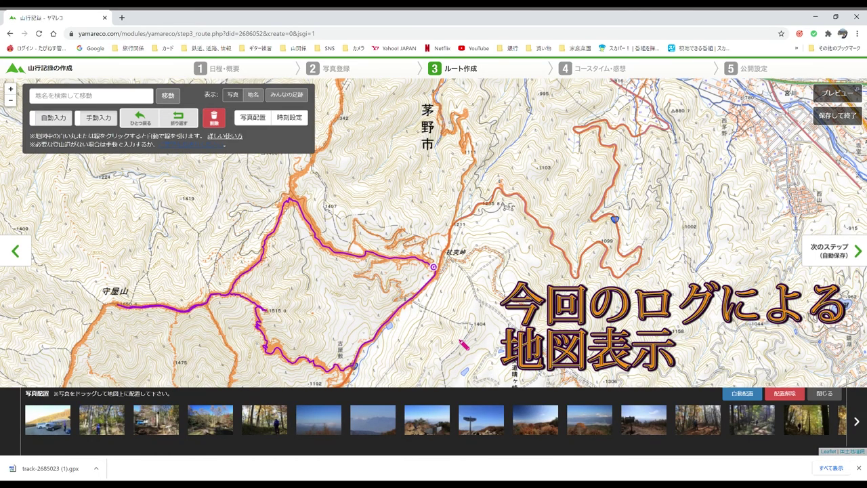
Step: Place the photos automatically along the route, with a camera-to-GPS time difference of 0時間 0分 0秒
key("Down")
key("Left")
key("Left")
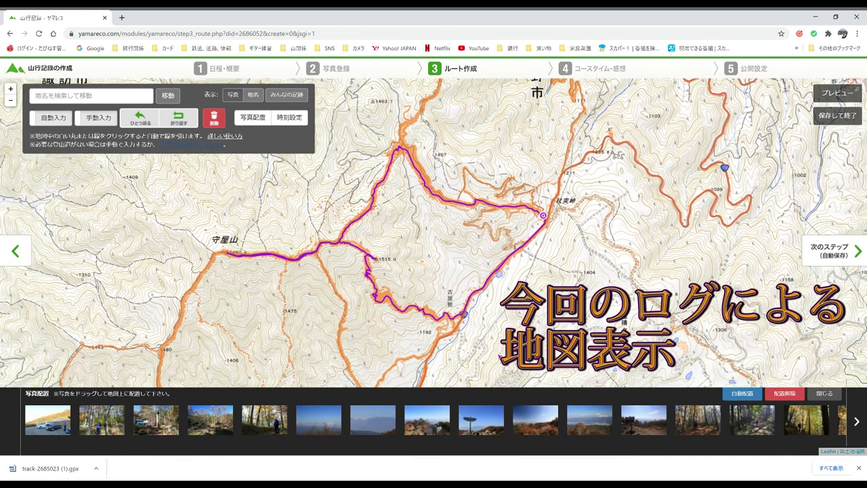
key("Down")
key("Left")
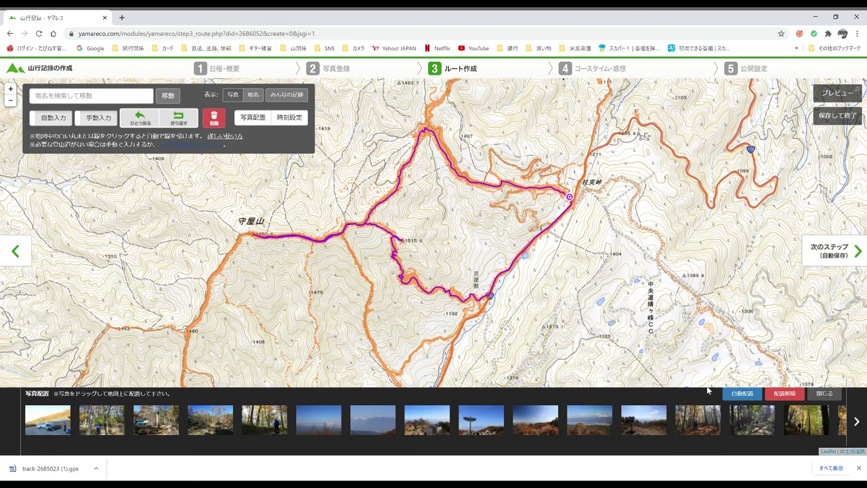
left_click(745, 395)
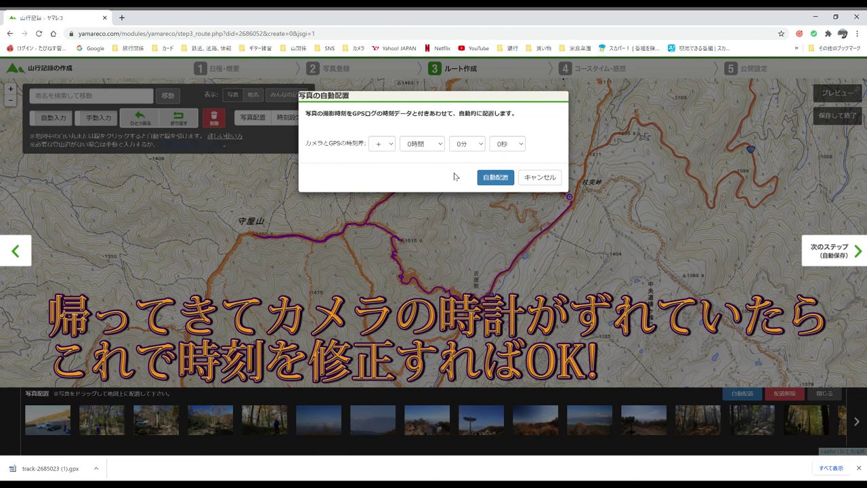
left_click(495, 177)
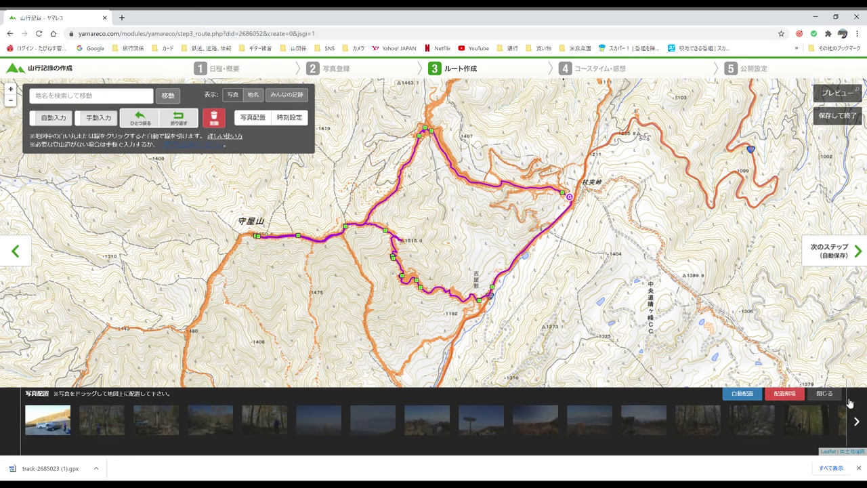
Step: Place the unplaced first photo at the route's goal marker near 杖突峠 and continue to the course time step
left_click(862, 423)
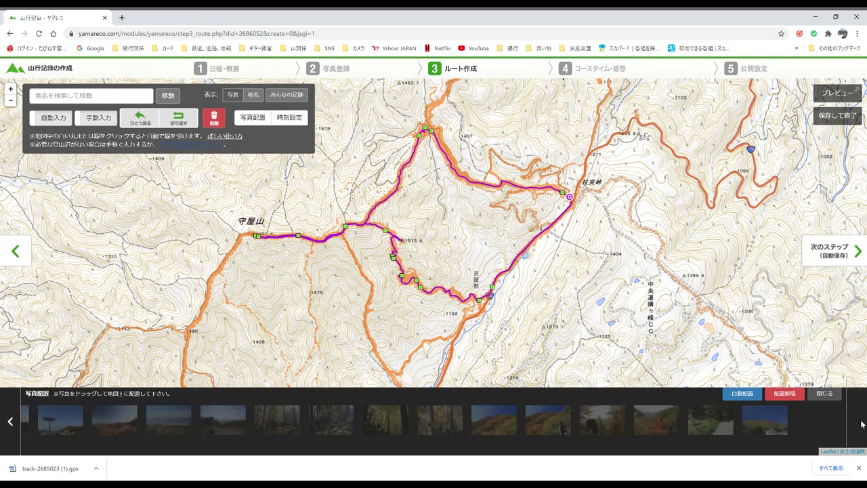
left_click(8, 423)
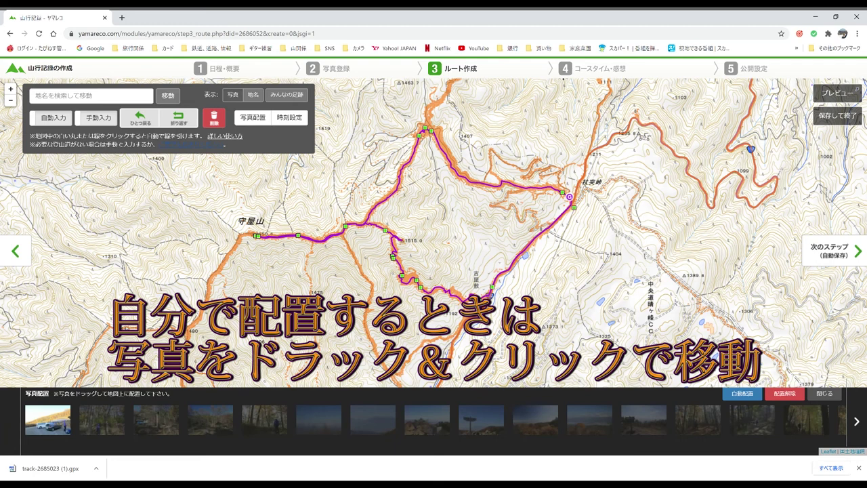
left_click_drag(48, 420, 570, 198)
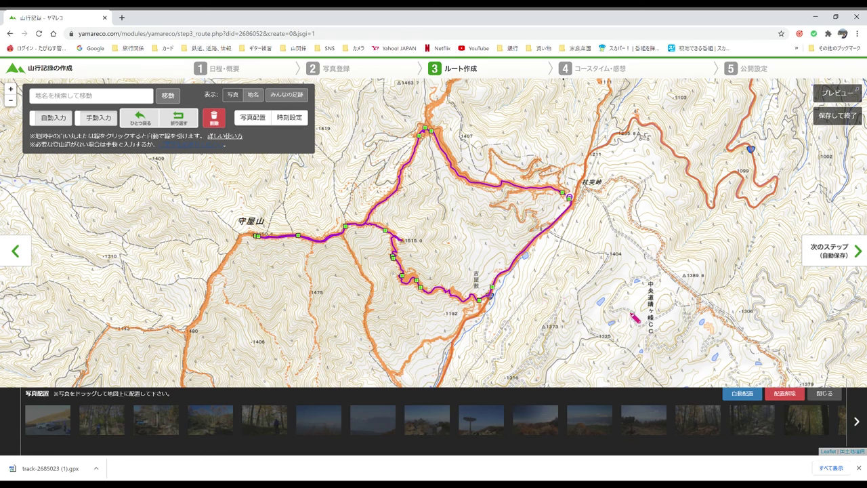
left_click(840, 249)
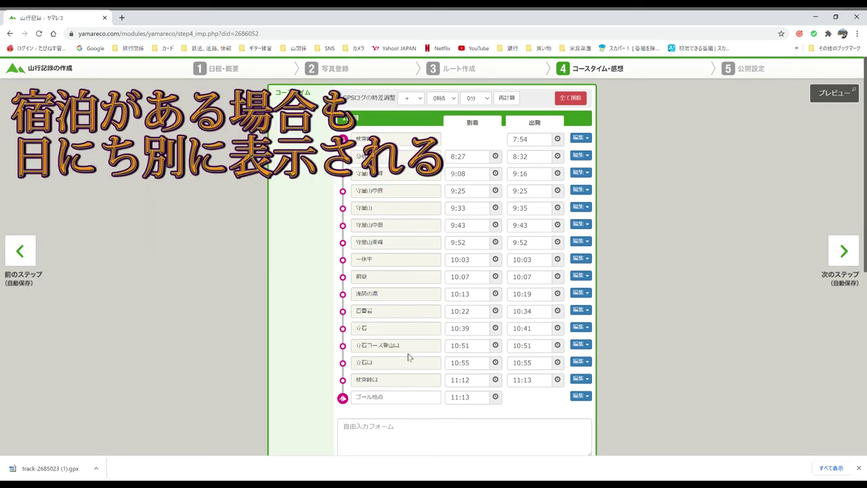
Step: Enter the impressions (感想) text 今回は特に問題もなく素晴らしい景色を楽しめました。
scroll(397, 271, "down", 3)
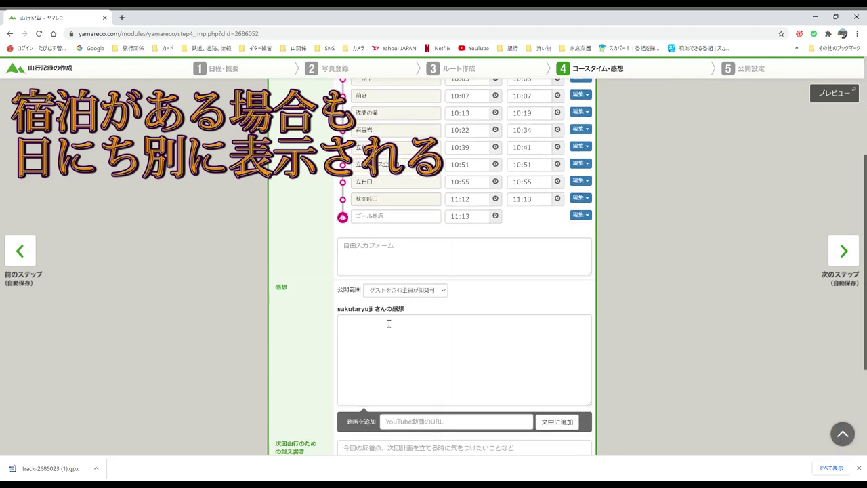
left_click(355, 331)
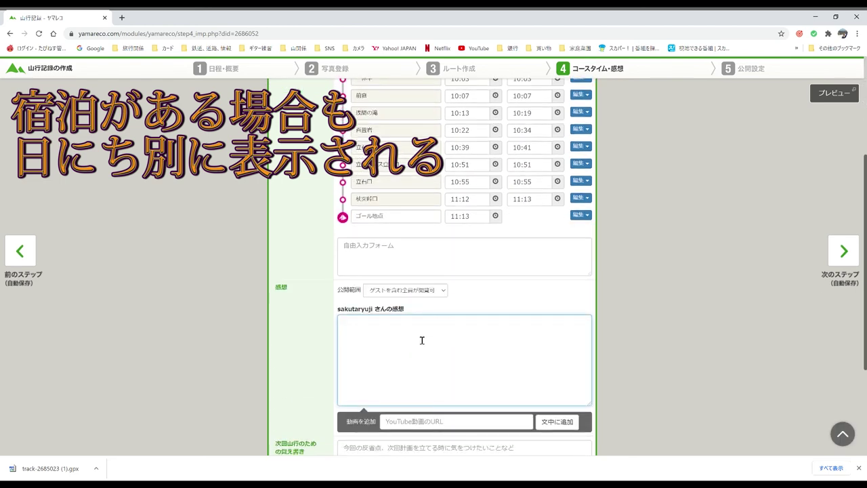
type("今回は")
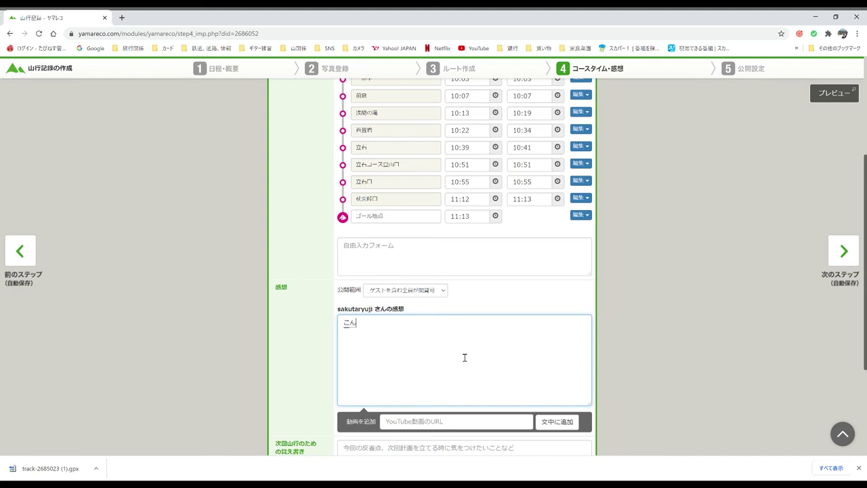
key("Return")
type("tokunimondaimonaku")
key("space")
key("Return")
type("subarashiik")
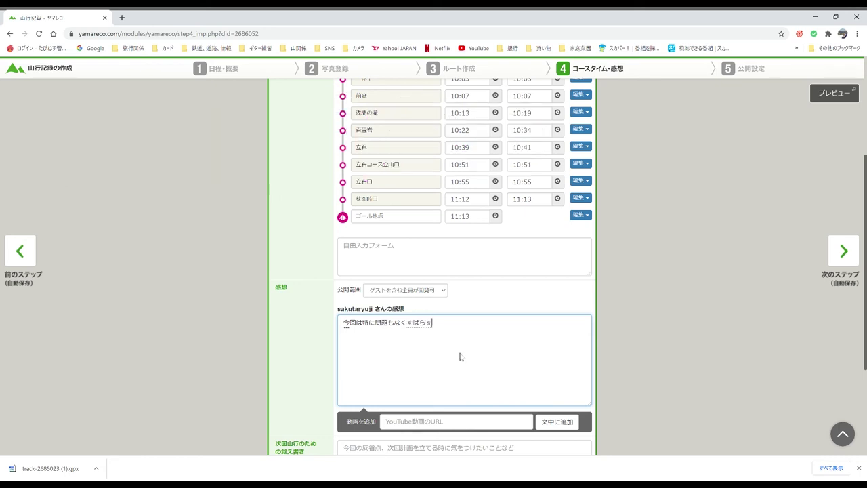
type("eshiki")
key("space")
type("wotanoshimemashita")
key("space")
type(".")
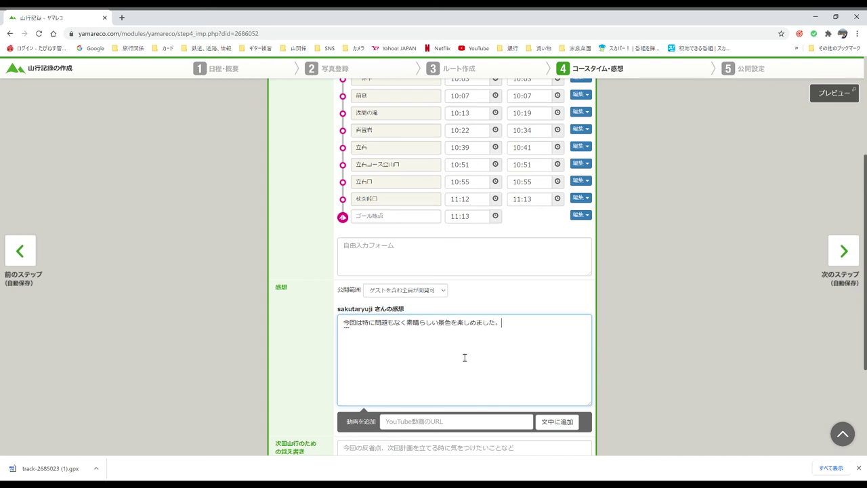
scroll(529, 356, "down", 1)
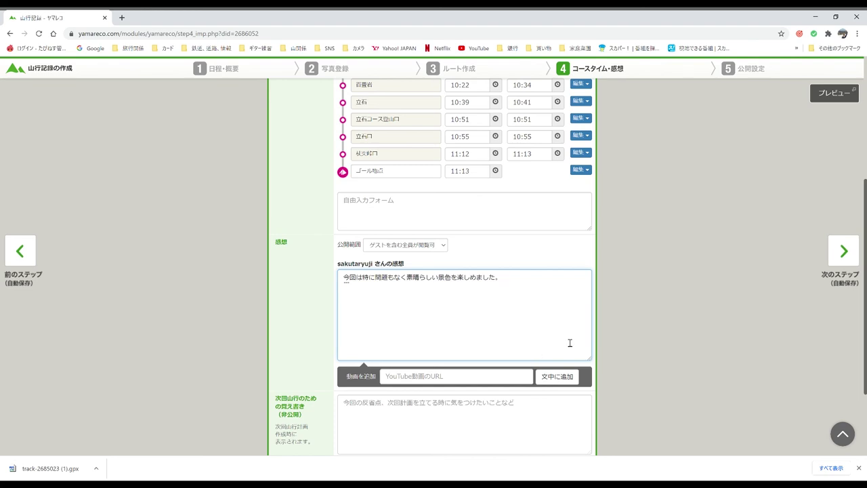
Step: Review the rest of the course time and impressions form and continue to the publication settings (公開設定) step
scroll(576, 352, "down", 2)
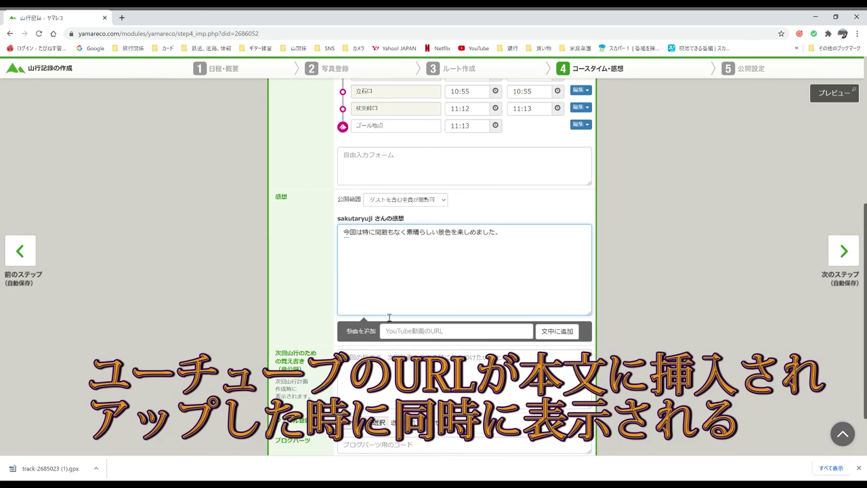
left_click(569, 332)
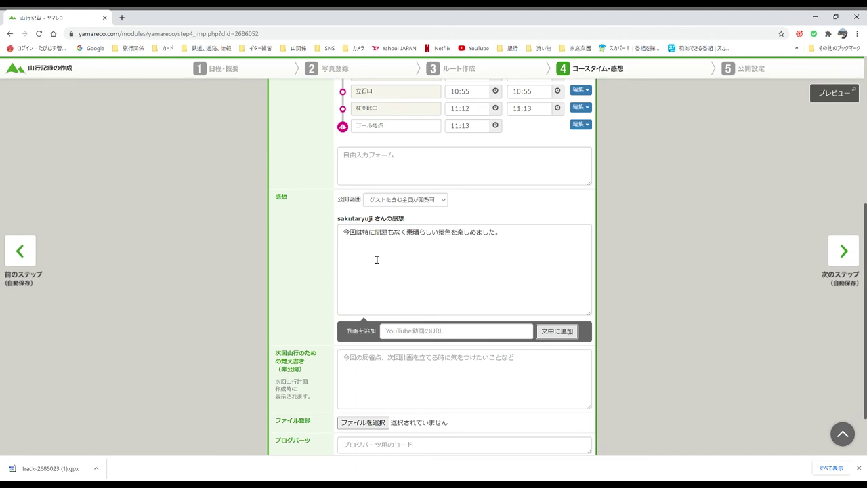
scroll(442, 380, "down", 1)
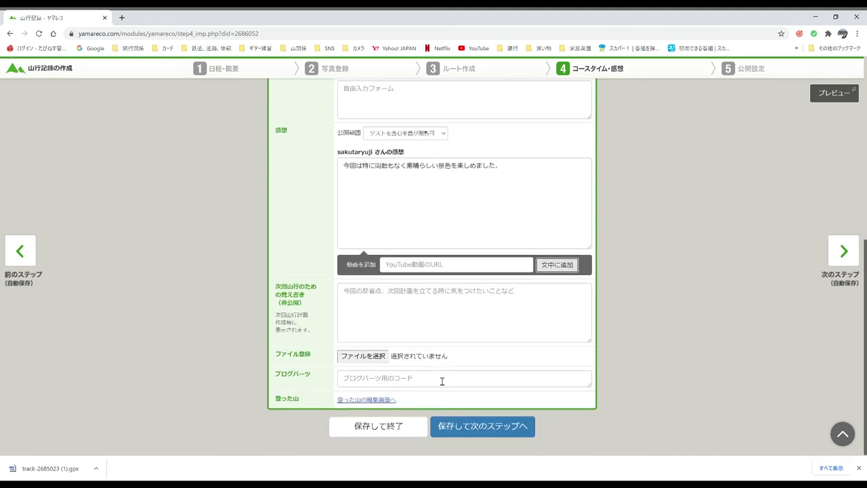
left_click(852, 256)
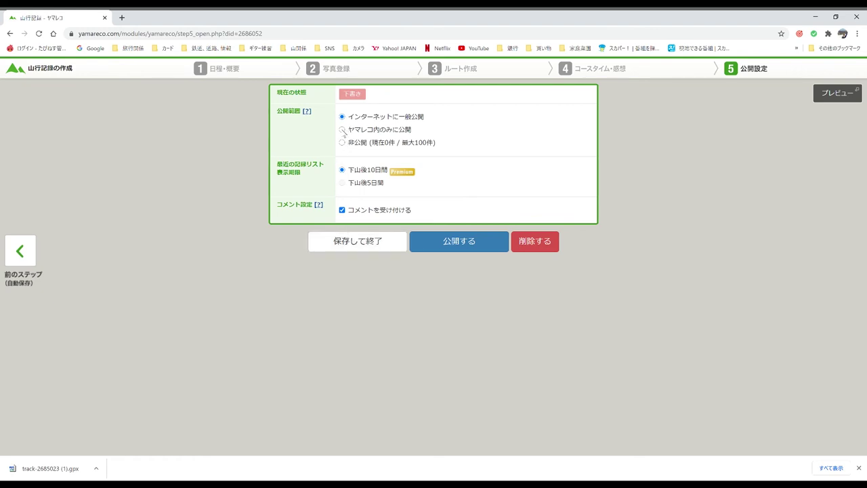
Step: Set the record's visibility to ヤマレコ内のみに公開 and publish it, dismissing the pop-up on the published page
left_click(342, 143)
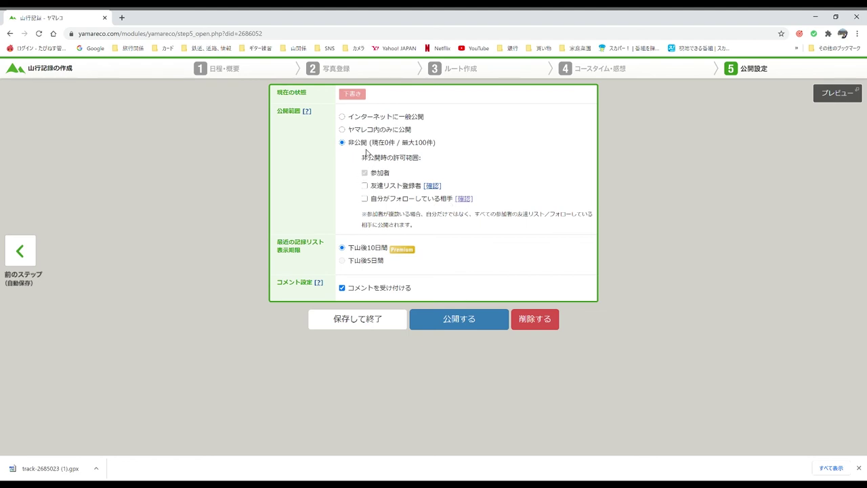
left_click(343, 130)
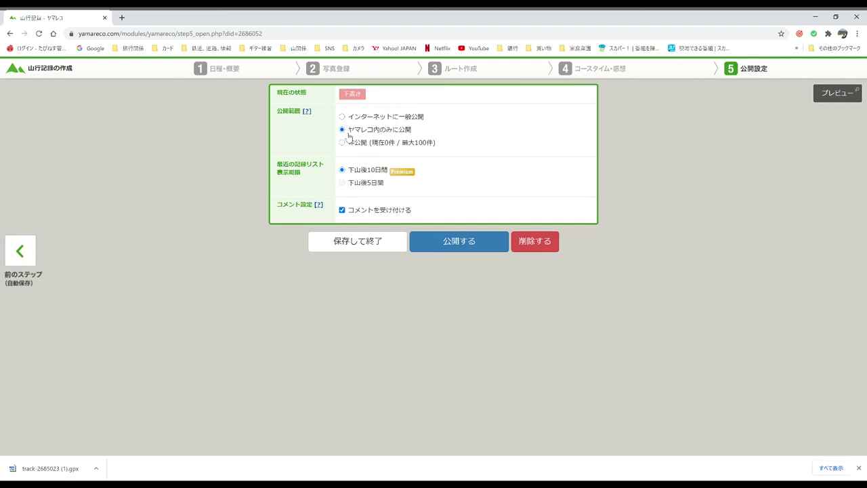
left_click(462, 250)
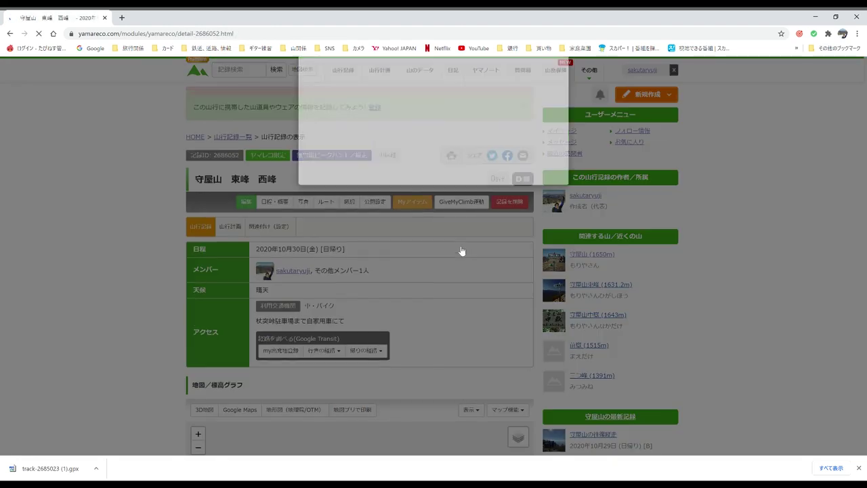
left_click(700, 246)
Step: Examine the published record's overview, route map, elevation graph and course times
scroll(458, 267, "down", 1)
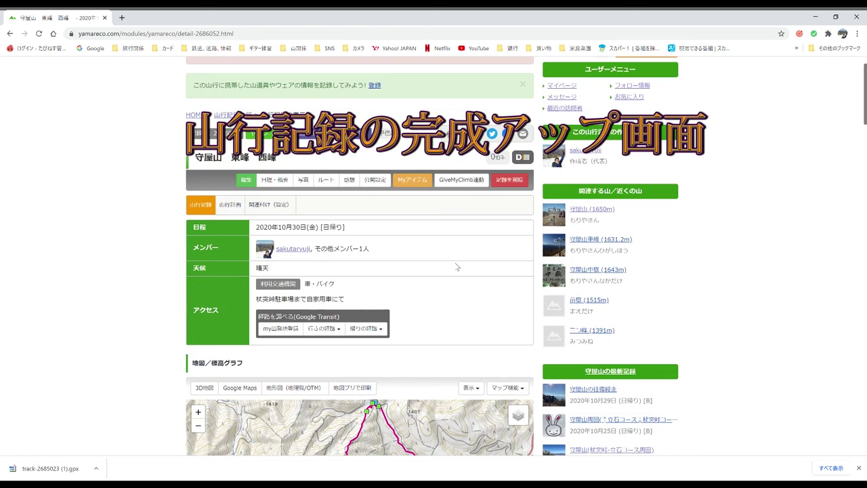
scroll(457, 267, "down", 1)
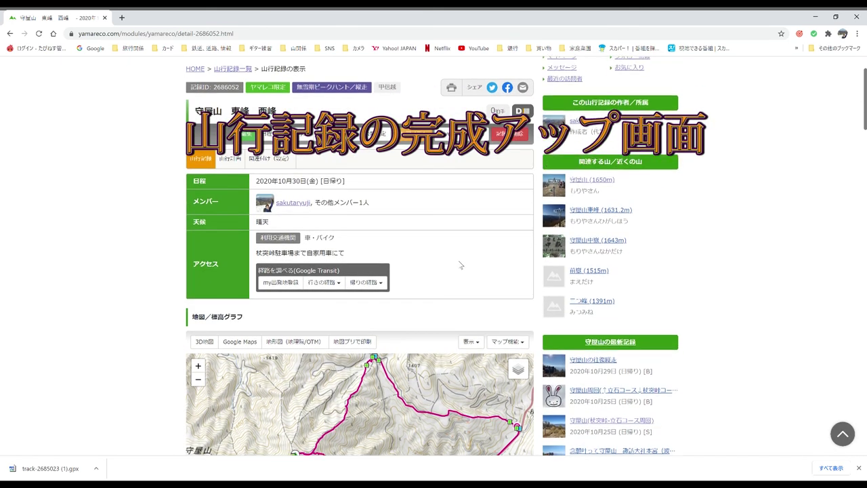
scroll(457, 267, "down", 3)
scroll(487, 271, "up", 1)
scroll(487, 271, "up", 2)
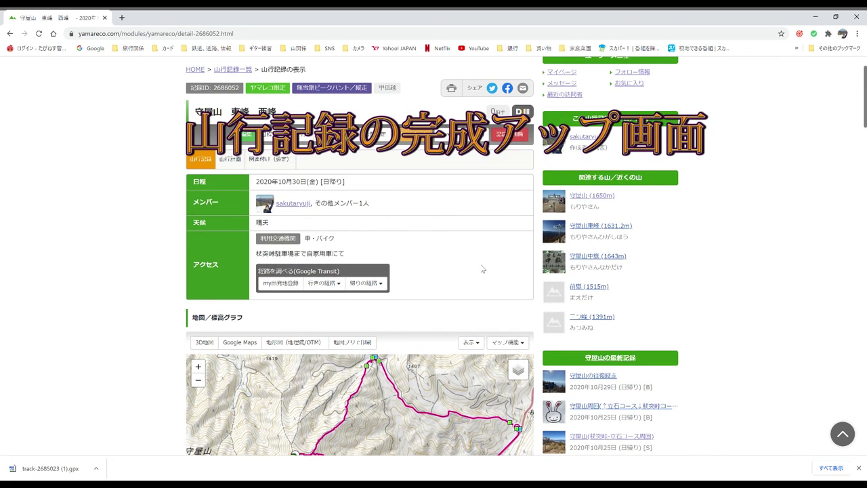
scroll(463, 238, "down", 3)
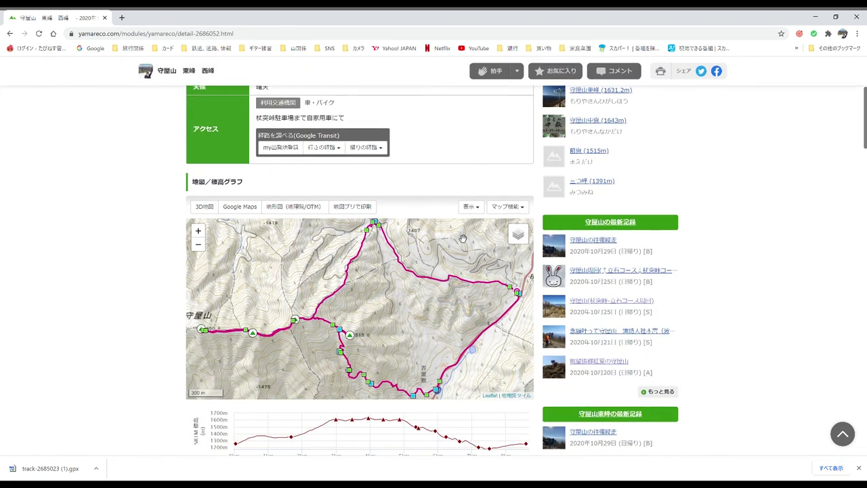
scroll(505, 354, "down", 4)
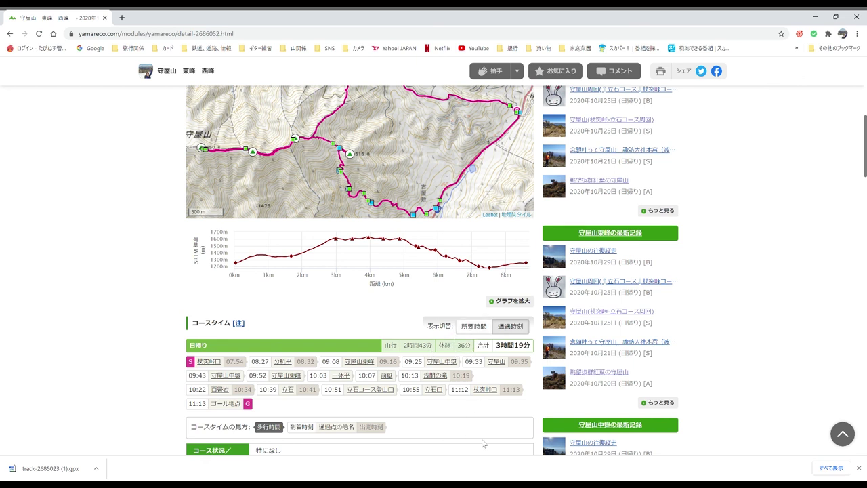
scroll(484, 444, "up", 1)
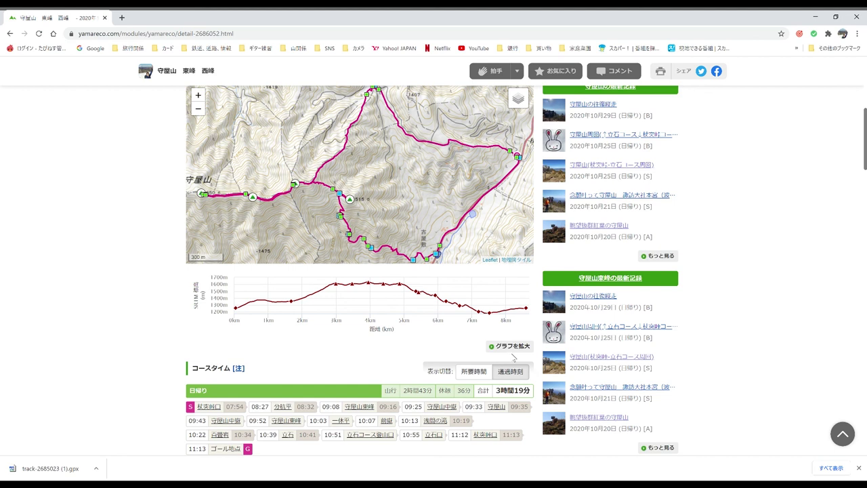
Step: Open the enlarged elevation graph of the record and examine its summary figures and full profile
left_click(513, 347)
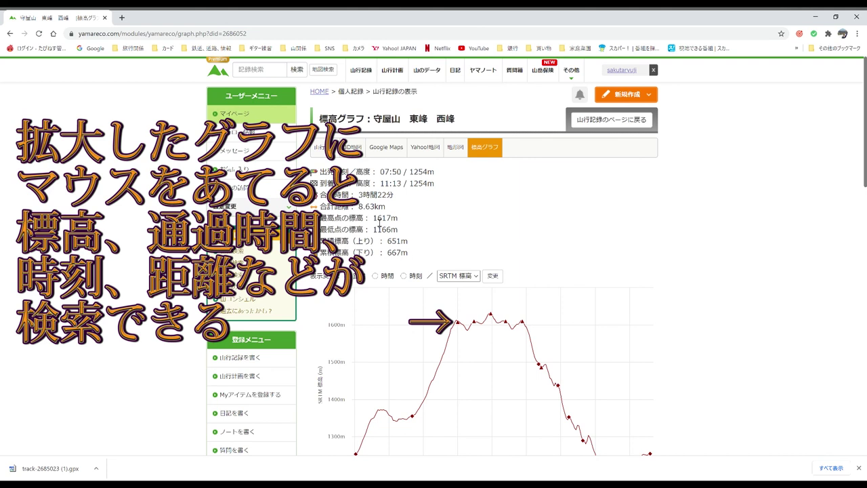
scroll(712, 317, "down", 2)
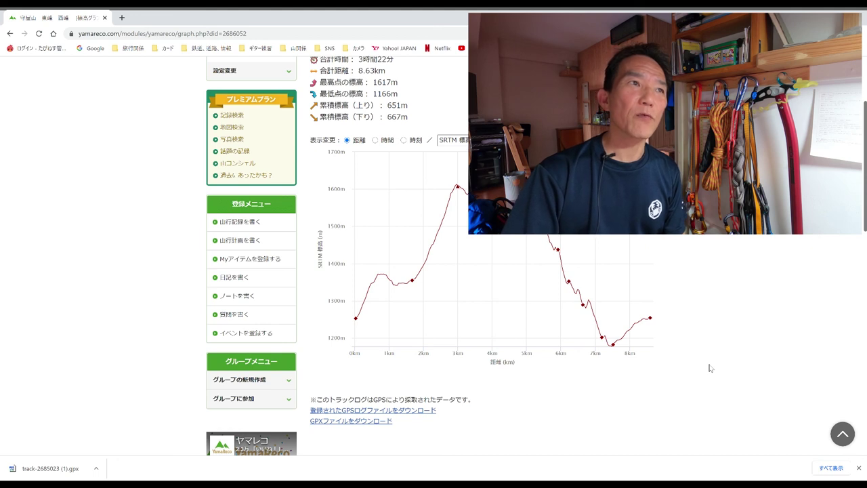
scroll(710, 368, "up", 2)
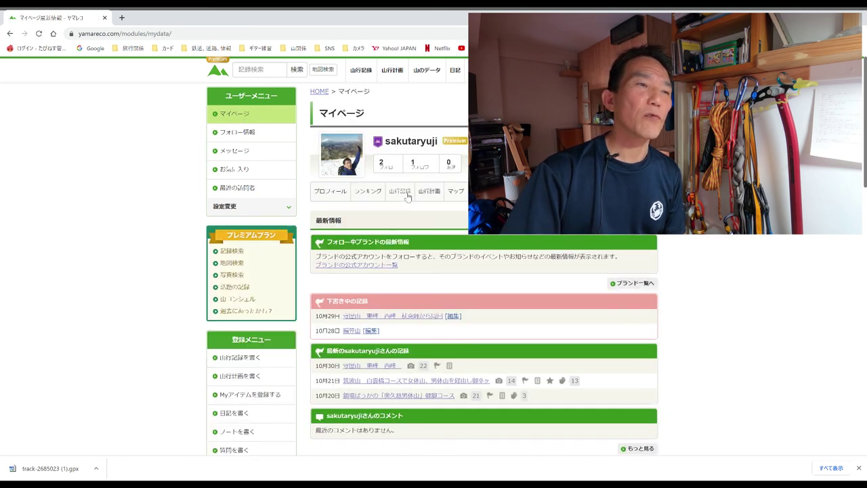
Step: Go through My Page's 山行記録 to the published 守屋山 東峰 西峰 record and review its map and course times
left_click(407, 194)
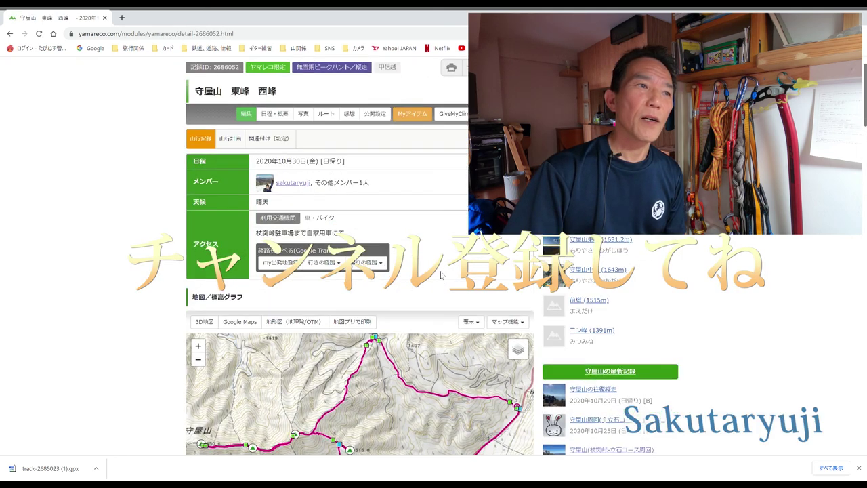
scroll(440, 275, "down", 5)
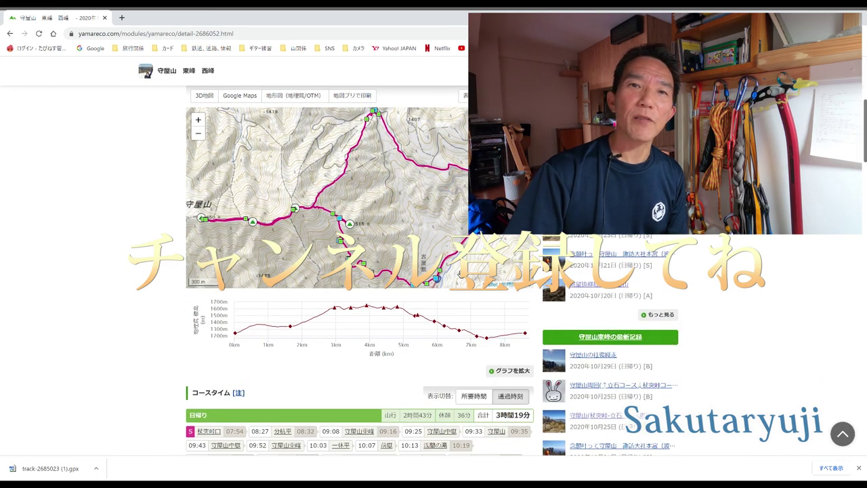
scroll(460, 273, "down", 1)
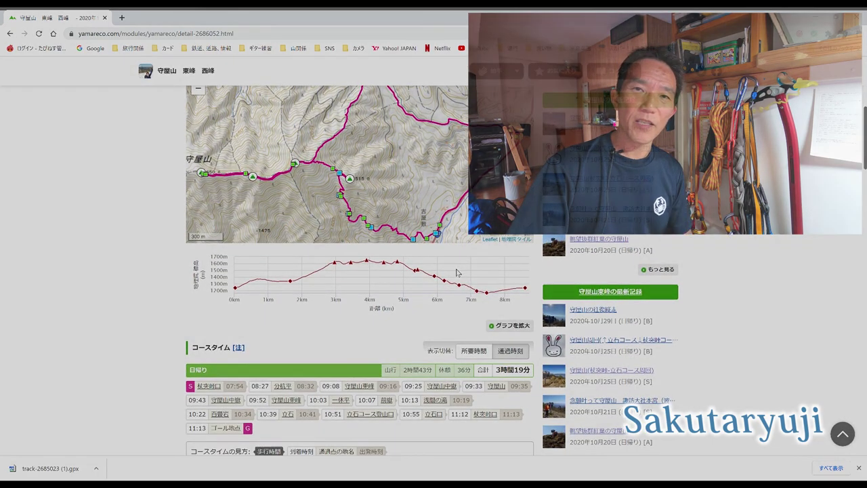